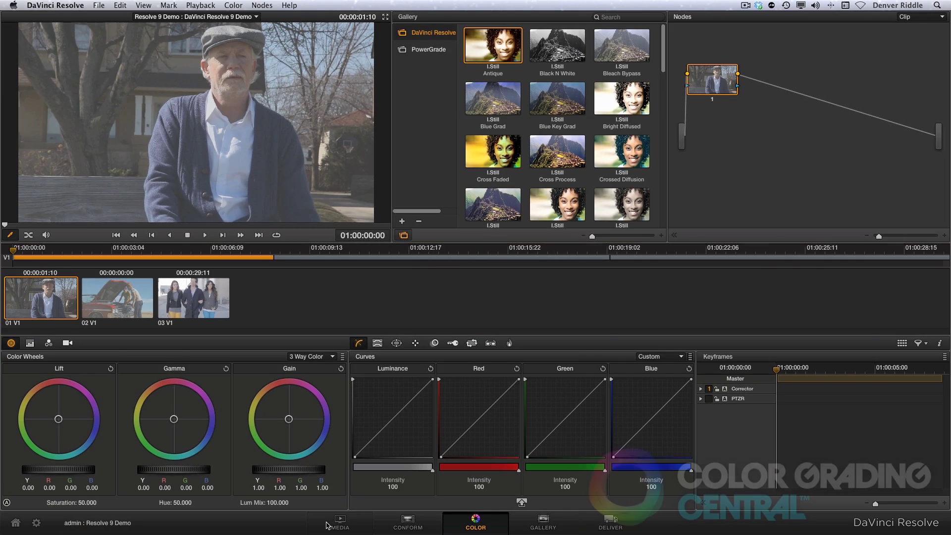
Tour the Media, Conform, Color and Deliver pages
{"action": "left_click", "coordinate": [216, 514]}
{"action": "left_click", "coordinate": [417, 529]}
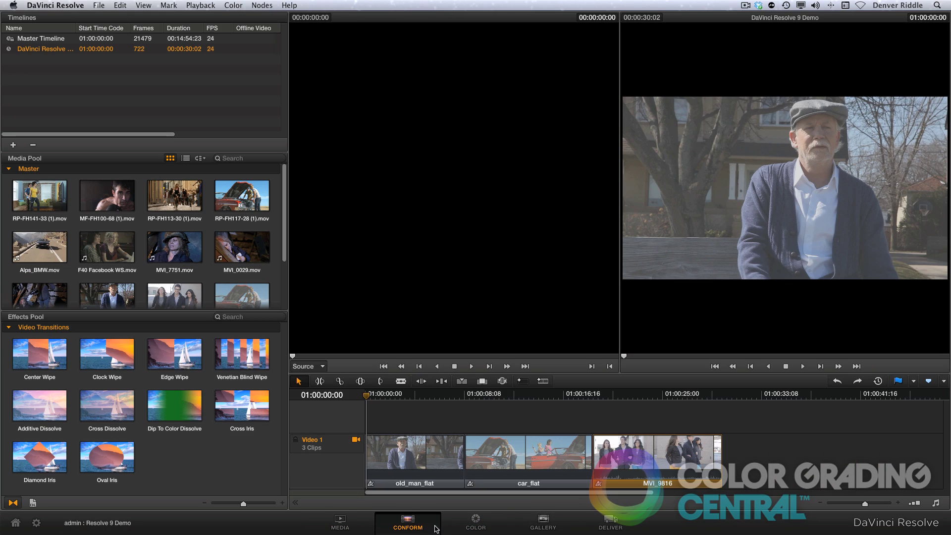
{"action": "left_click", "coordinate": [494, 530]}
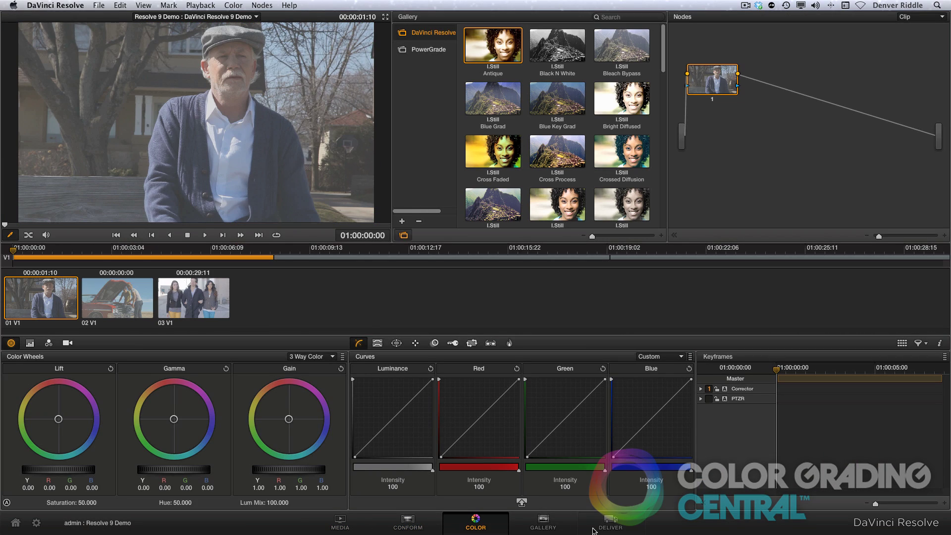
{"action": "left_click", "coordinate": [594, 529]}
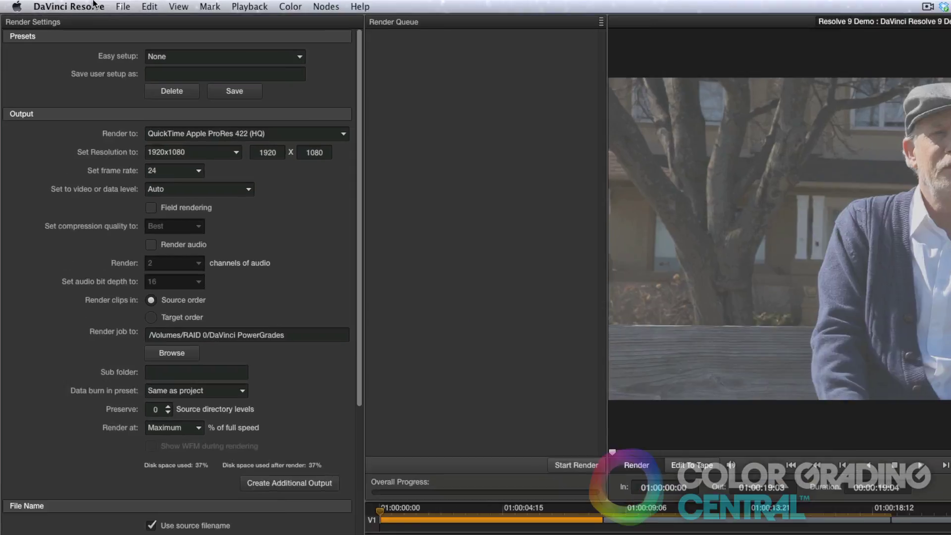
Save the project as 'Copy of Resolve 9 Demo Share' and return to the Color page
{"action": "left_click", "coordinate": [99, 5]}
{"action": "left_click", "coordinate": [121, 69]}
{"action": "type", "text": "Share"}
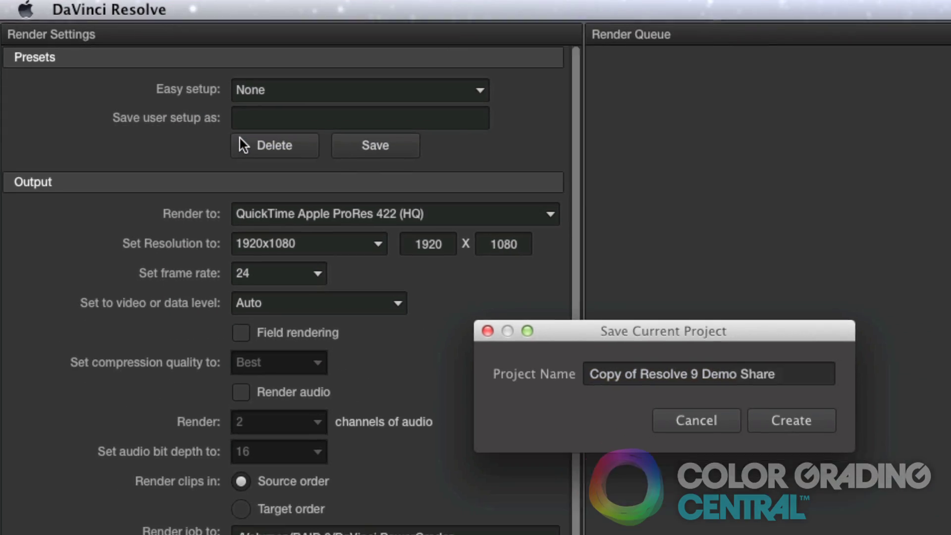
{"action": "key", "text": "Return"}
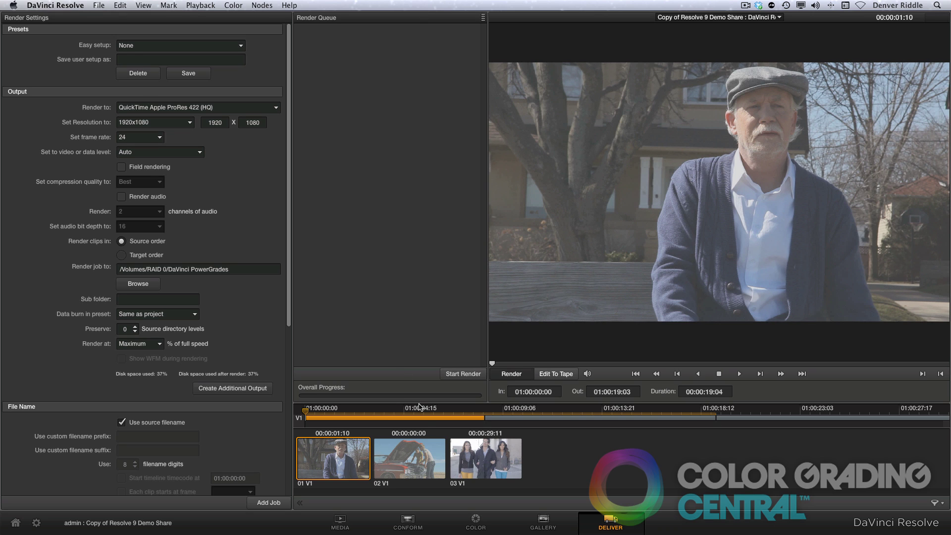
{"action": "left_click", "coordinate": [473, 523]}
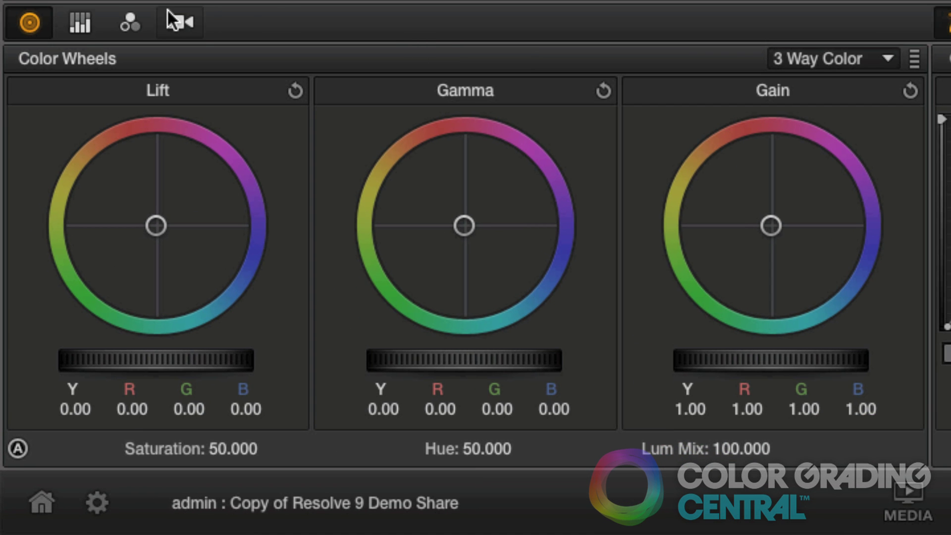
Browse the Primaries Bars, RGB Mixer and Camera Raw palettes
{"action": "left_click", "coordinate": [77, 19]}
{"action": "left_click", "coordinate": [128, 31]}
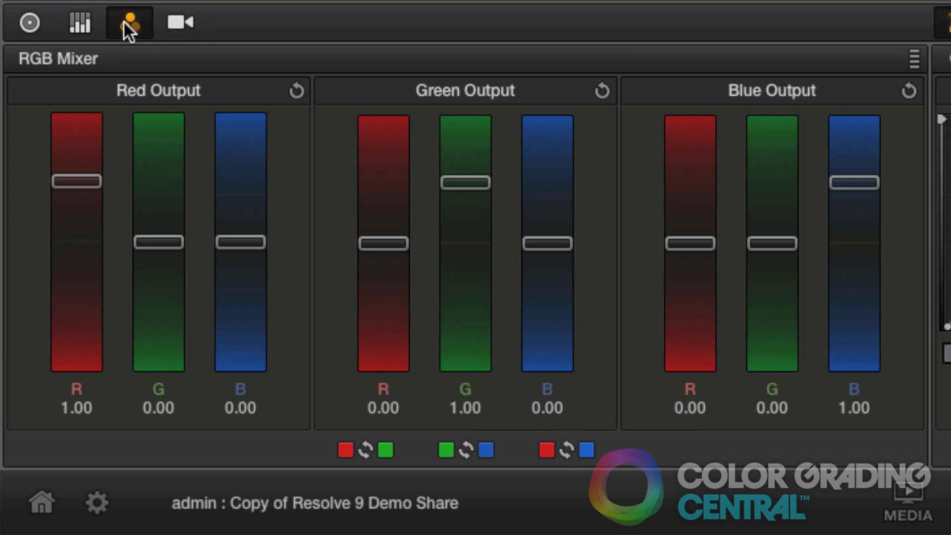
{"action": "left_click", "coordinate": [182, 23]}
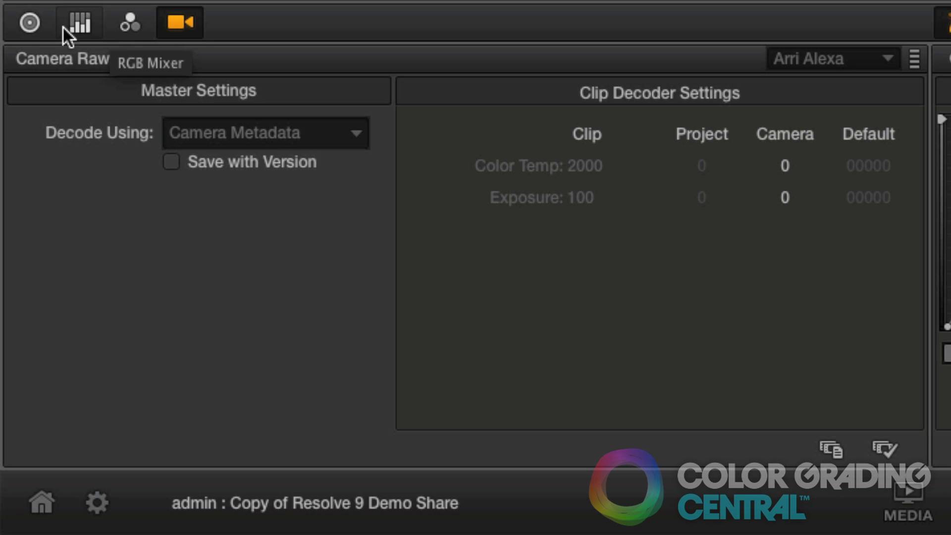
Switch the Color Wheels palette from 3 Way Color to Log mode
{"action": "left_click", "coordinate": [26, 28]}
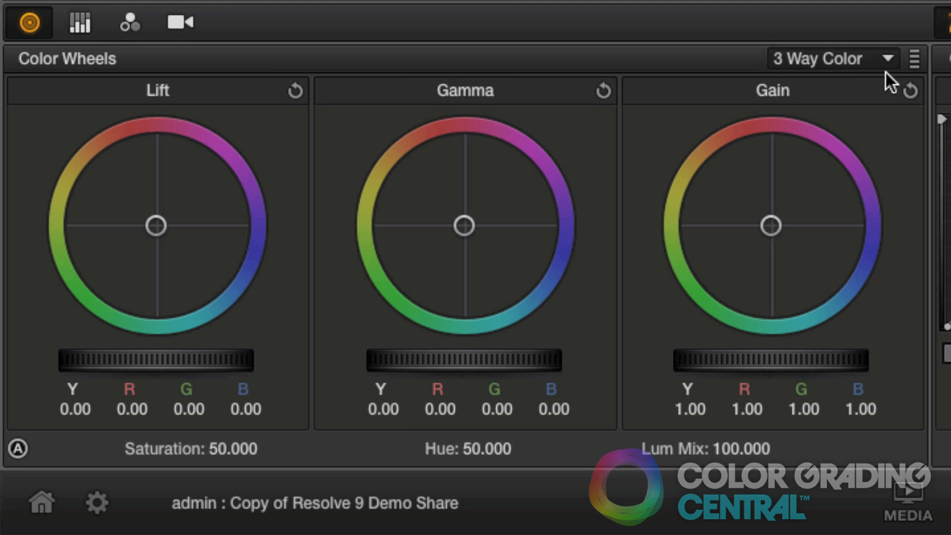
{"action": "left_click", "coordinate": [889, 57]}
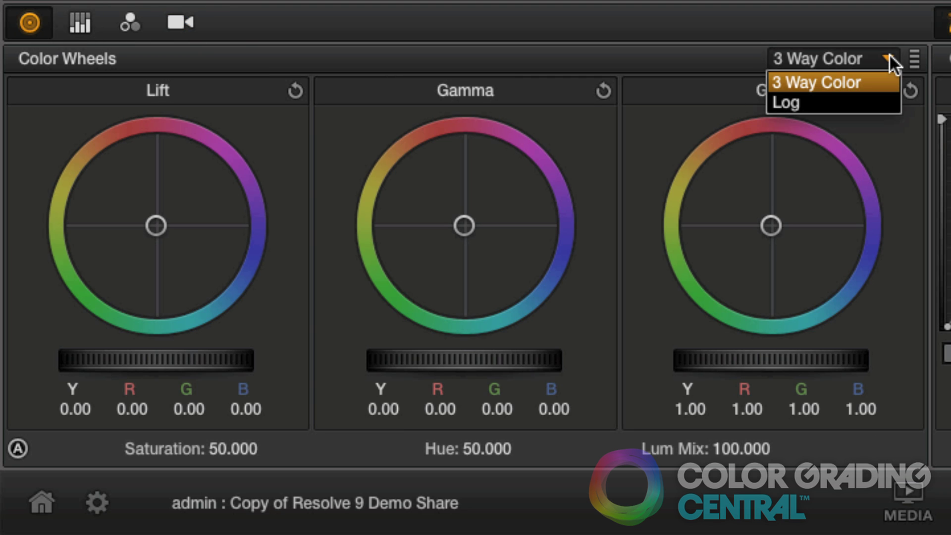
{"action": "left_click", "coordinate": [873, 106]}
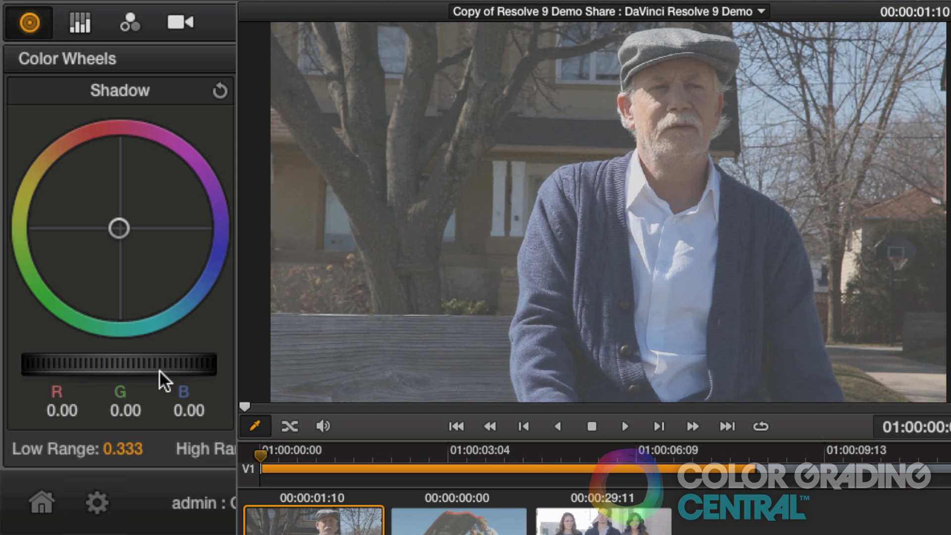
Set Shadow to -0.32, Low Range 0.261, Highlight to 0.12 and High Range 0.365
{"action": "left_click_drag", "start_coordinate": [153, 369], "coordinate": [12, 368]}
{"action": "mouse_move", "coordinate": [138, 449]}
{"action": "left_mouse_down"}
{"action": "mouse_move", "coordinate": [117, 450]}
{"action": "mouse_move", "coordinate": [131, 451]}
{"action": "left_mouse_up"}
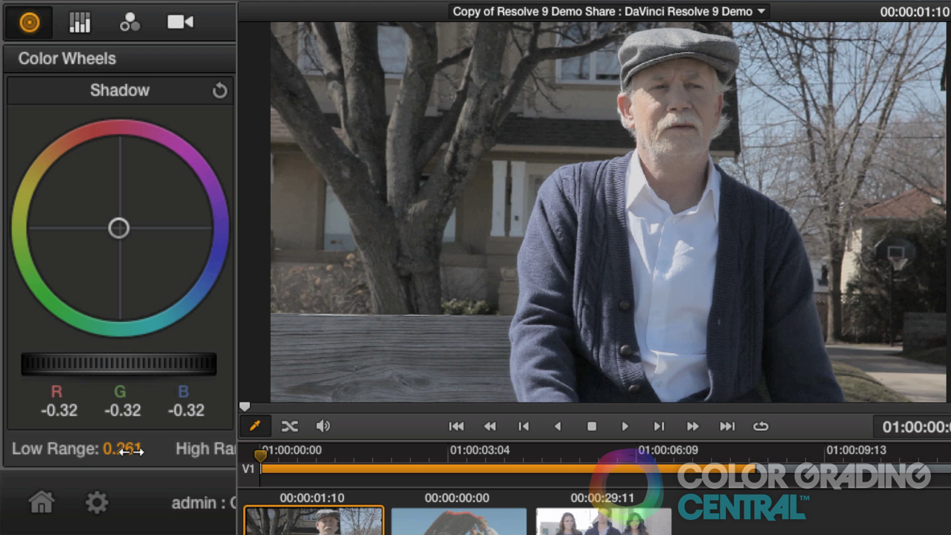
{"action": "scroll", "coordinate": [93, 400], "scroll_direction": "right", "scroll_amount": 5}
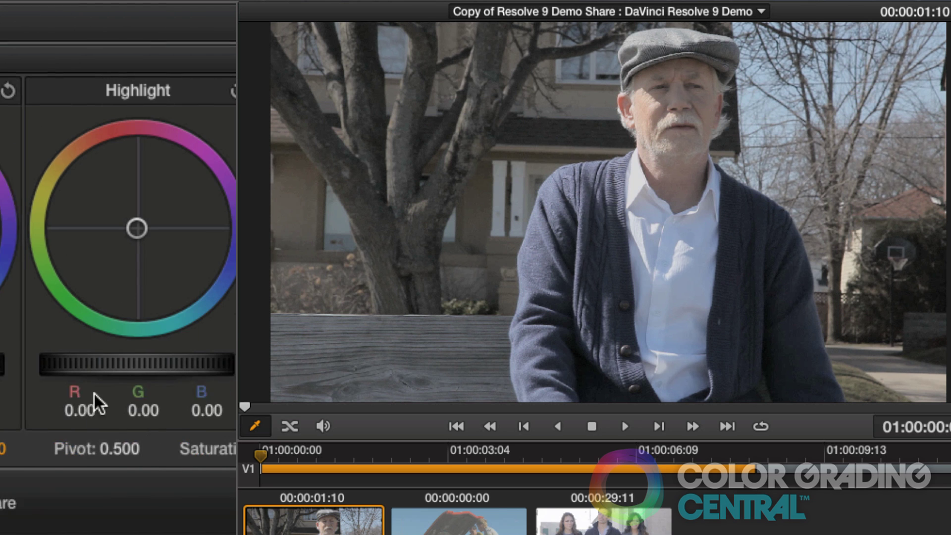
{"action": "left_click_drag", "start_coordinate": [99, 379], "coordinate": [215, 376]}
{"action": "scroll", "coordinate": [163, 449], "scroll_direction": "left", "scroll_amount": 5}
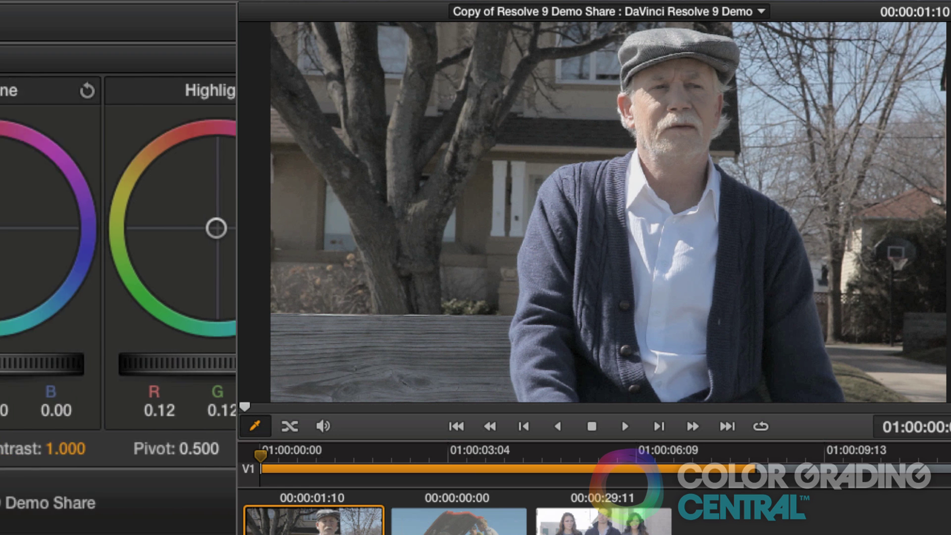
{"action": "left_click_drag", "start_coordinate": [179, 450], "coordinate": [166, 451]}
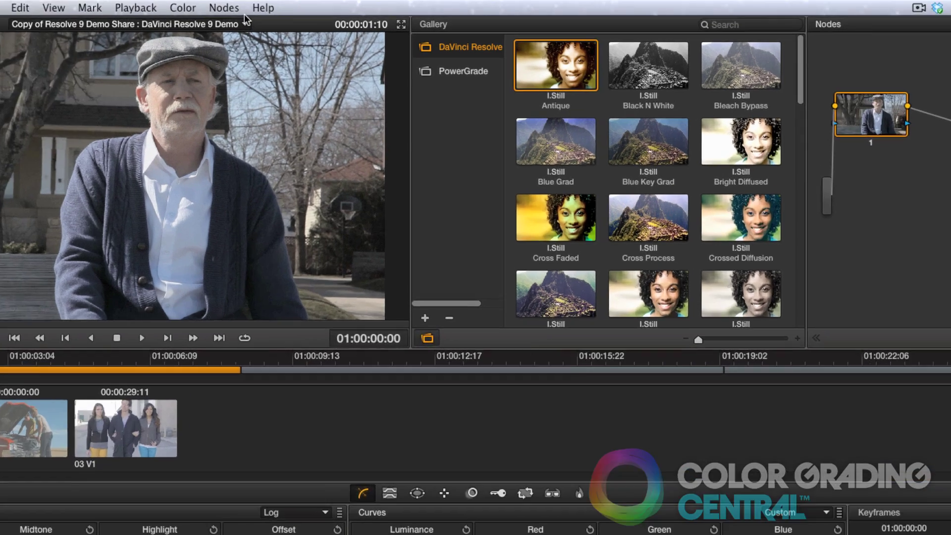
Add serial node 2 with Contrast 1.490 and Pivot 0.328, and bypass to compare
{"action": "left_click", "coordinate": [261, 4]}
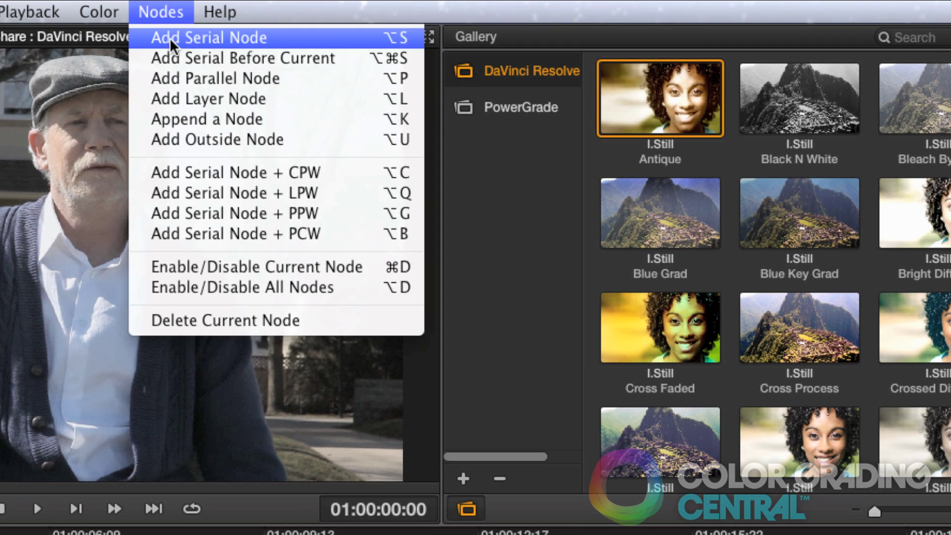
{"action": "left_click", "coordinate": [265, 17]}
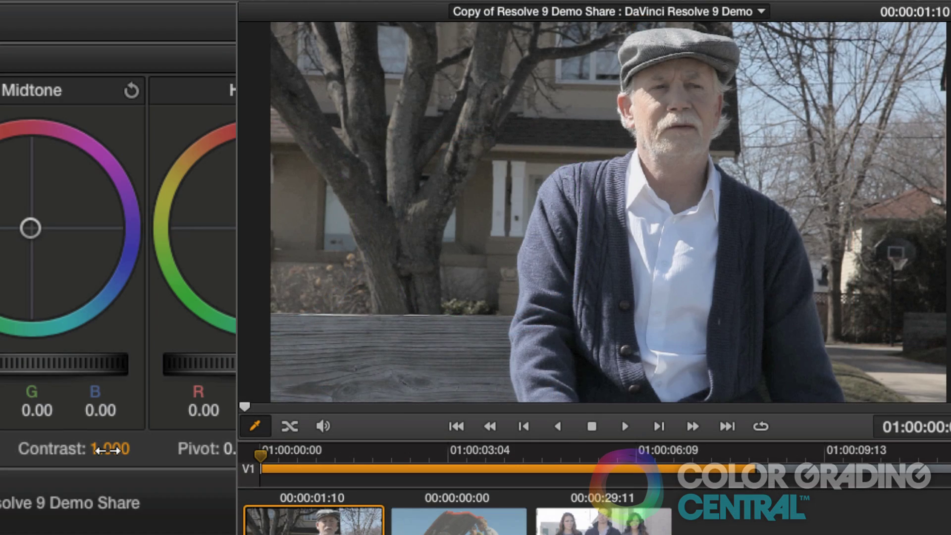
{"action": "mouse_move", "coordinate": [106, 450]}
{"action": "left_mouse_down"}
{"action": "mouse_move", "coordinate": [159, 448]}
{"action": "mouse_move", "coordinate": [108, 450]}
{"action": "left_mouse_up"}
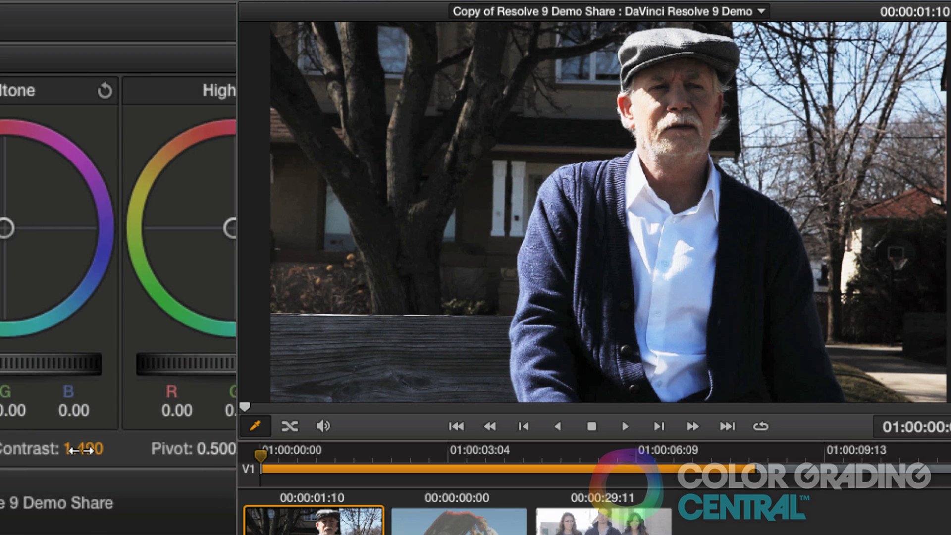
{"action": "left_click_drag", "start_coordinate": [122, 448], "coordinate": [105, 448]}
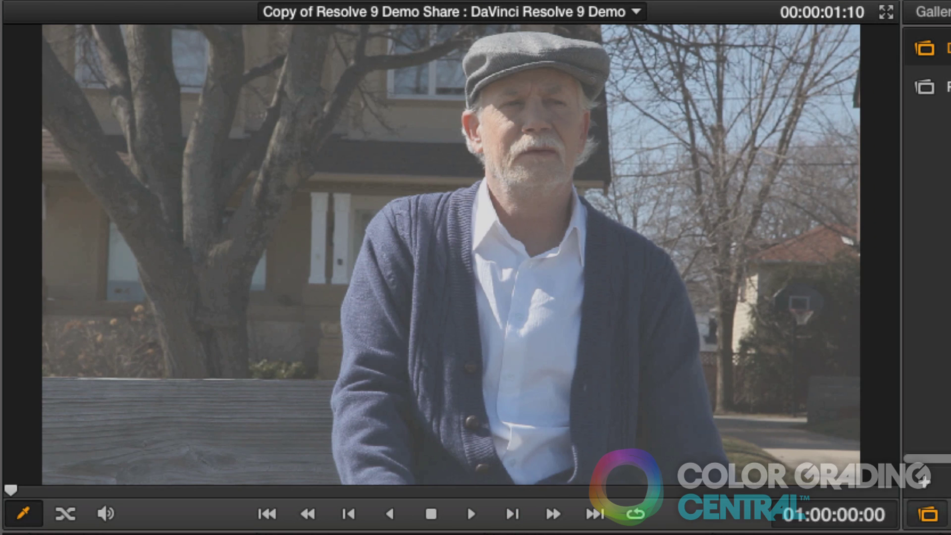
{"action": "key", "text": "shift+d"}
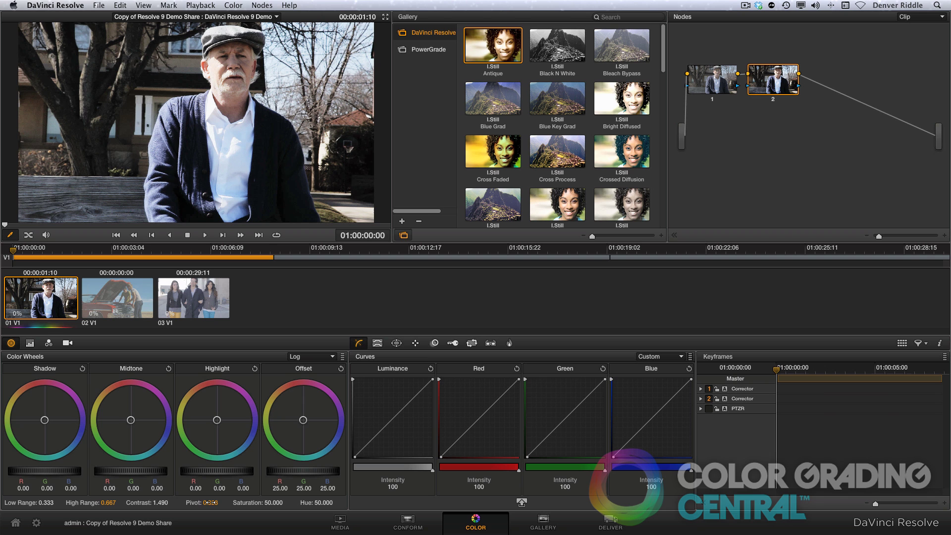
Add serial node 3 with a soft elliptical window on the face and lifted gamma inside
{"action": "left_click", "coordinate": [265, 6]}
{"action": "left_click", "coordinate": [269, 17]}
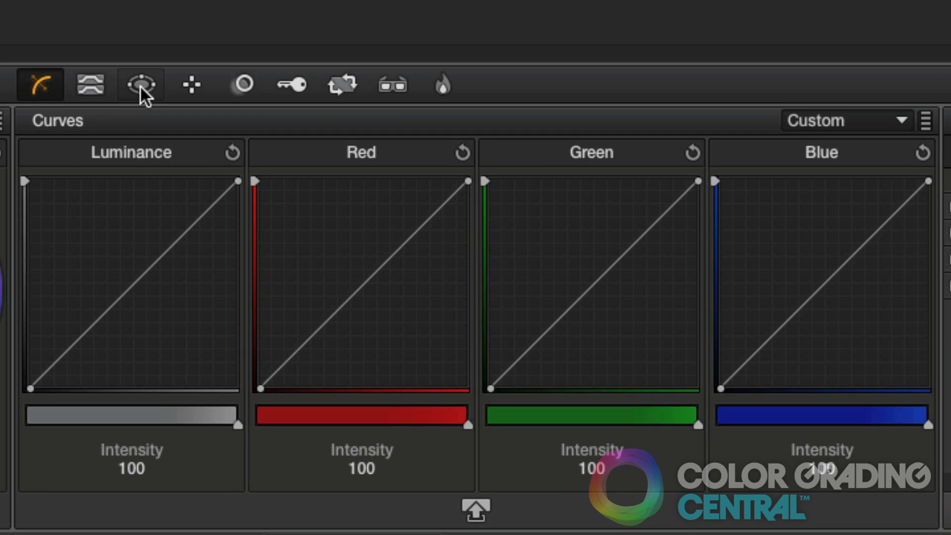
{"action": "left_click", "coordinate": [397, 343]}
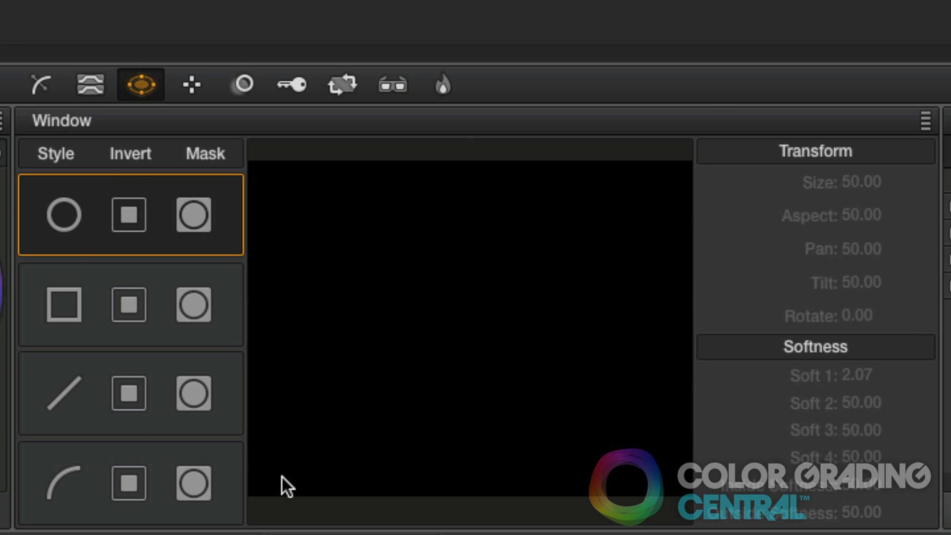
{"action": "left_click", "coordinate": [65, 215]}
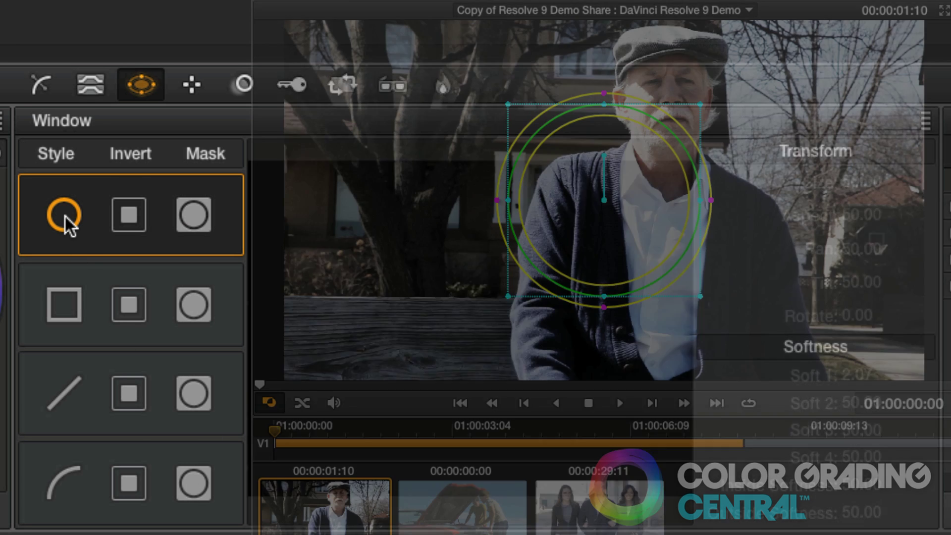
{"action": "left_click_drag", "start_coordinate": [656, 132], "coordinate": [669, 118]}
{"action": "left_click_drag", "start_coordinate": [771, 223], "coordinate": [739, 198]}
{"action": "left_click_drag", "start_coordinate": [739, 119], "coordinate": [710, 117]}
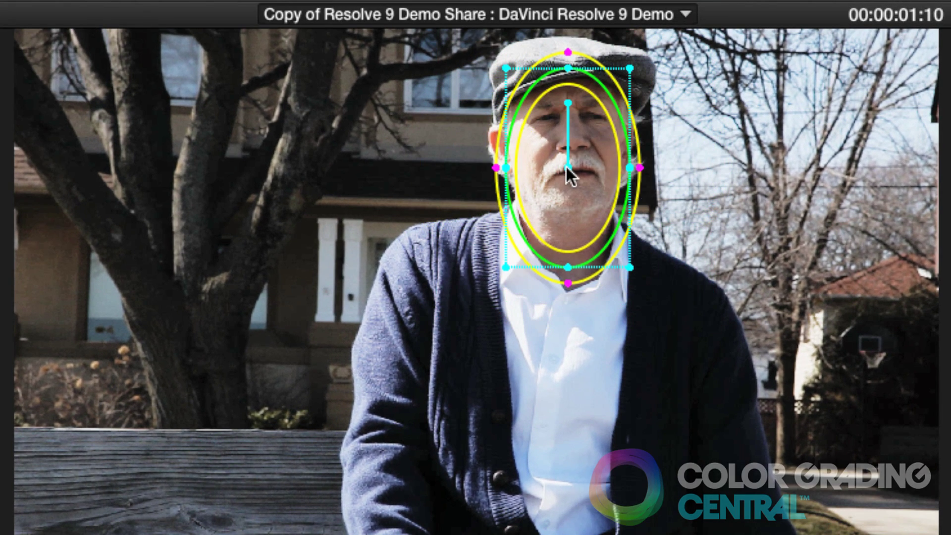
{"action": "left_click_drag", "start_coordinate": [640, 167], "coordinate": [651, 171]}
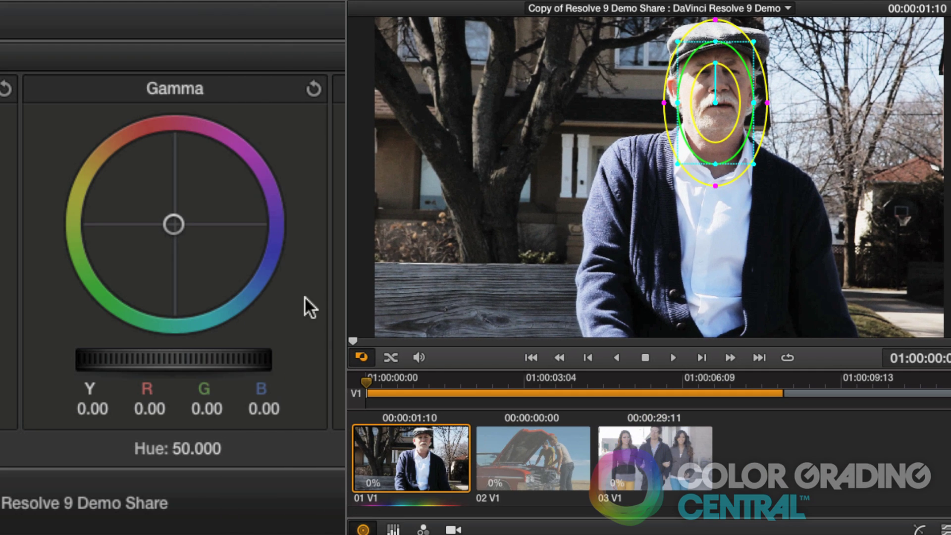
{"action": "left_click_drag", "start_coordinate": [187, 369], "coordinate": [362, 379]}
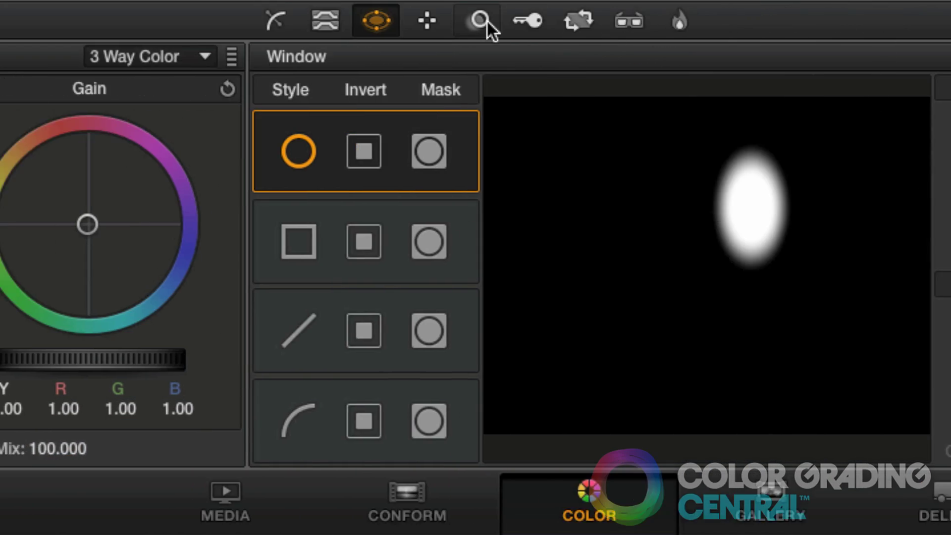
Set node 3's Blur mode to Sharpen with radius 0.32 and add an outside node
{"action": "left_click", "coordinate": [871, 17]}
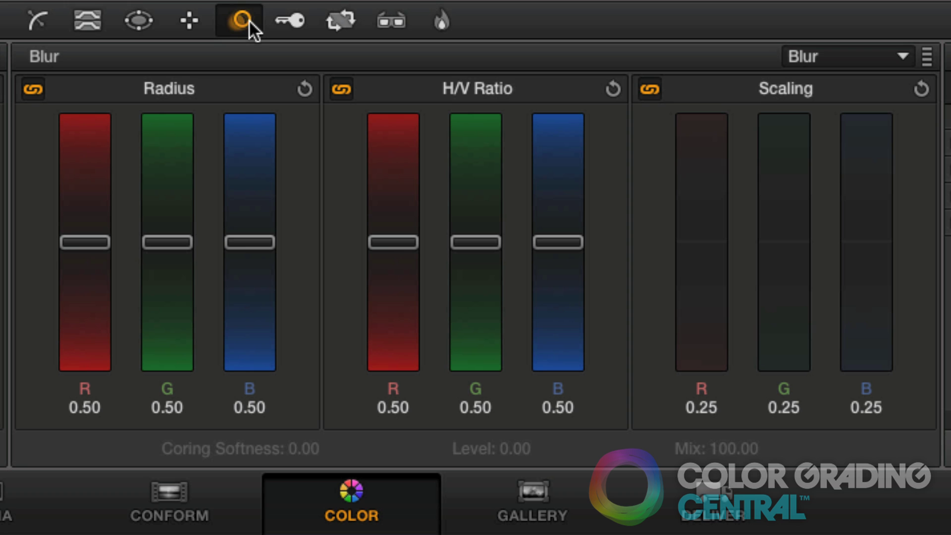
{"action": "left_click", "coordinate": [904, 56]}
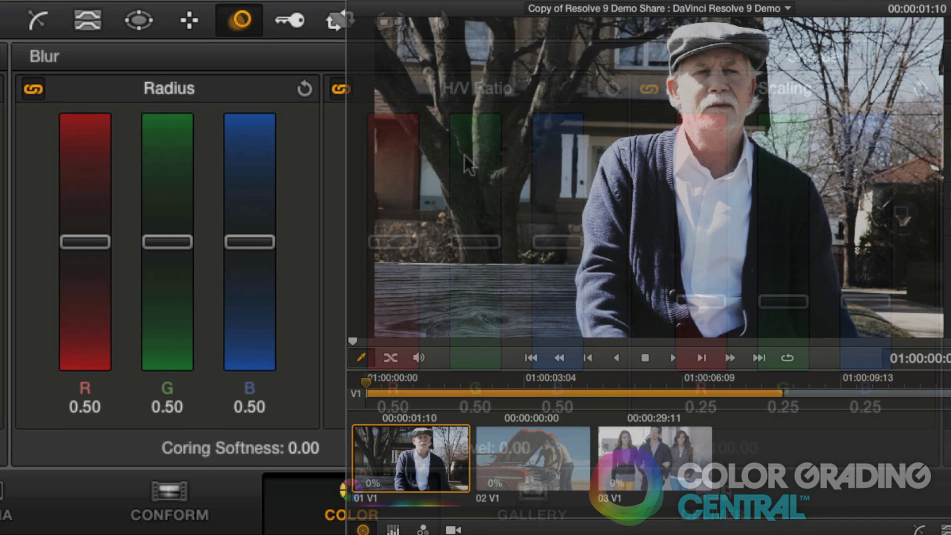
{"action": "left_click_drag", "start_coordinate": [157, 238], "coordinate": [153, 278]}
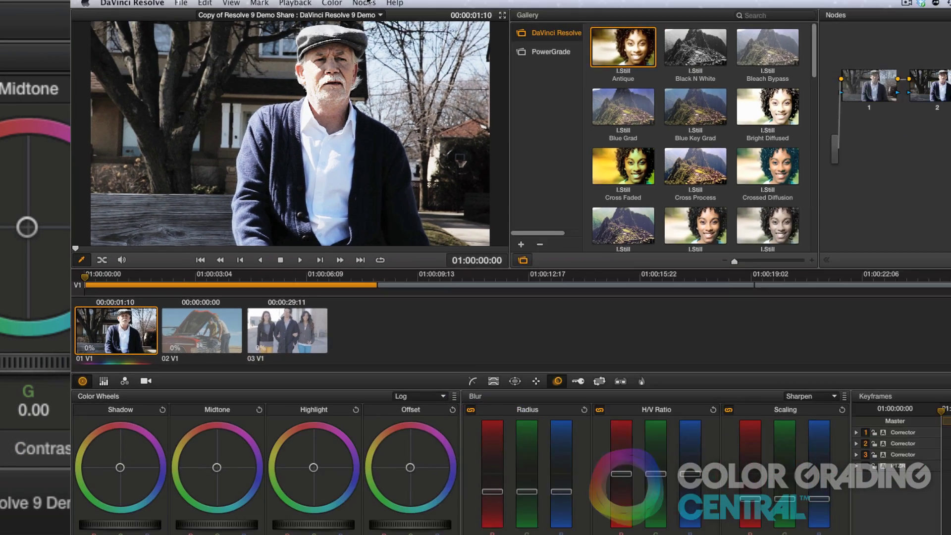
{"action": "left_click", "coordinate": [262, 5]}
{"action": "left_click", "coordinate": [291, 65]}
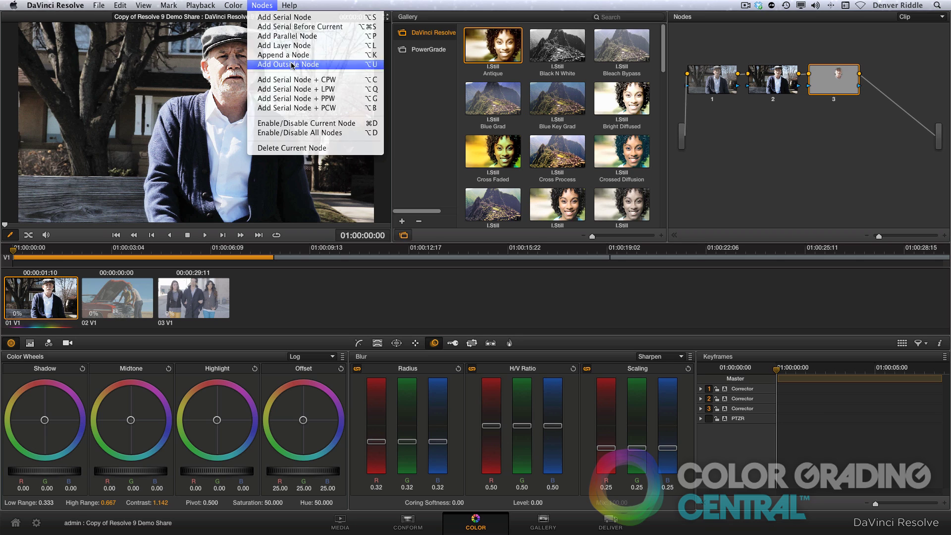
On outside node 4, set Gamma to -0.16 and Saturation to 36.2 in 3 Way Color
{"action": "left_click", "coordinate": [327, 369]}
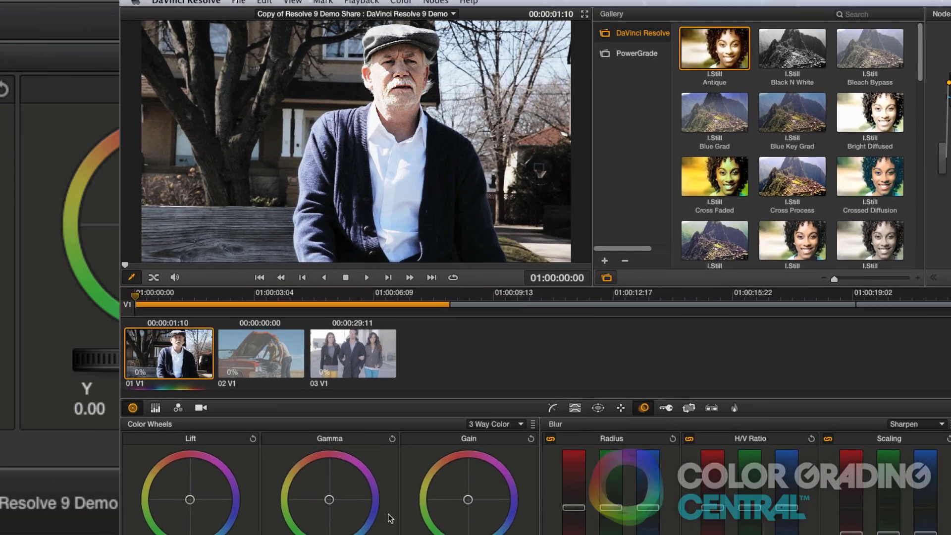
{"action": "left_click_drag", "start_coordinate": [137, 470], "coordinate": [96, 470]}
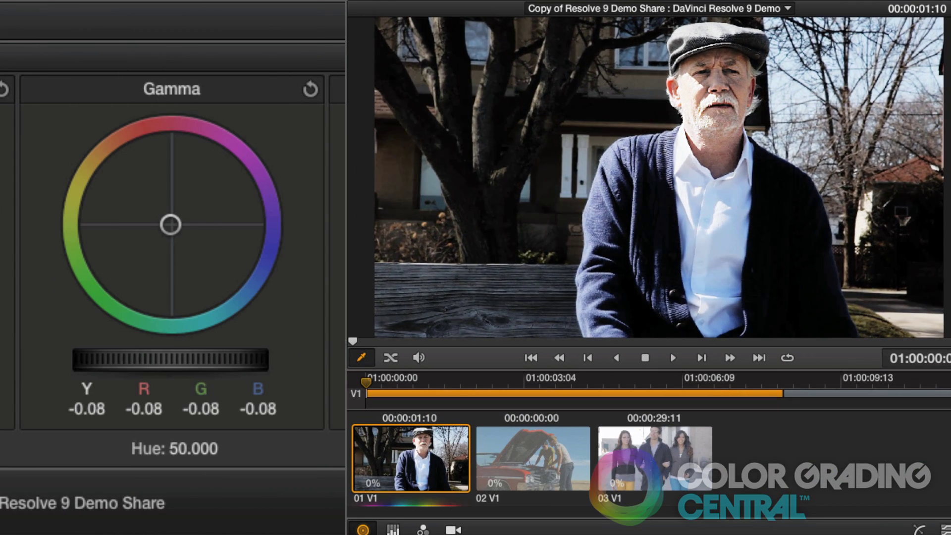
{"action": "left_click_drag", "start_coordinate": [170, 360], "coordinate": [142, 359]}
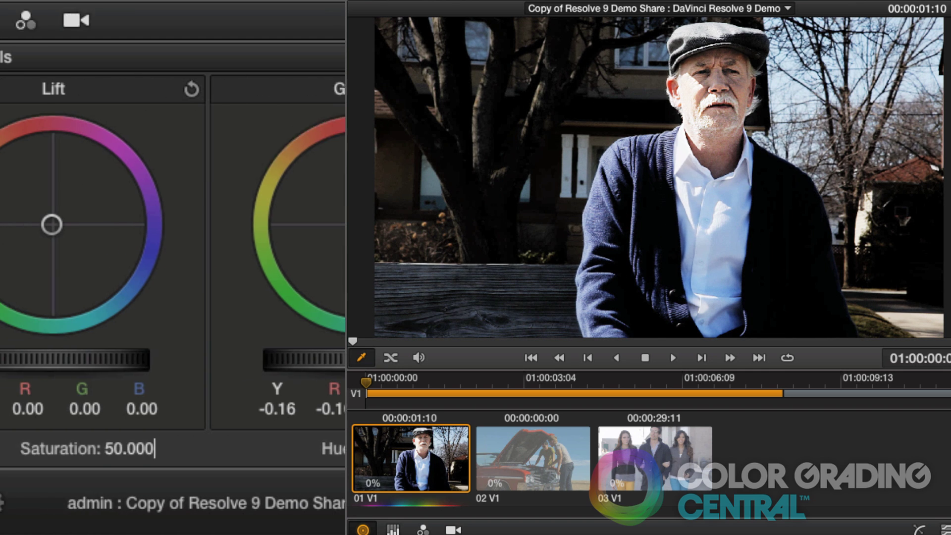
{"action": "mouse_move", "coordinate": [164, 448]}
{"action": "left_mouse_down"}
{"action": "mouse_move", "coordinate": [151, 449]}
{"action": "mouse_move", "coordinate": [166, 451]}
{"action": "left_mouse_up"}
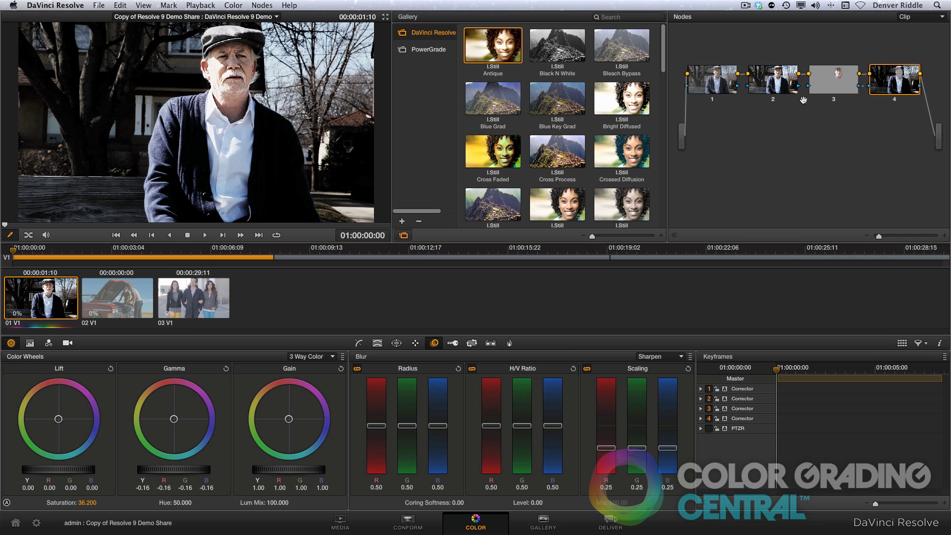
{"action": "left_click", "coordinate": [824, 83]}
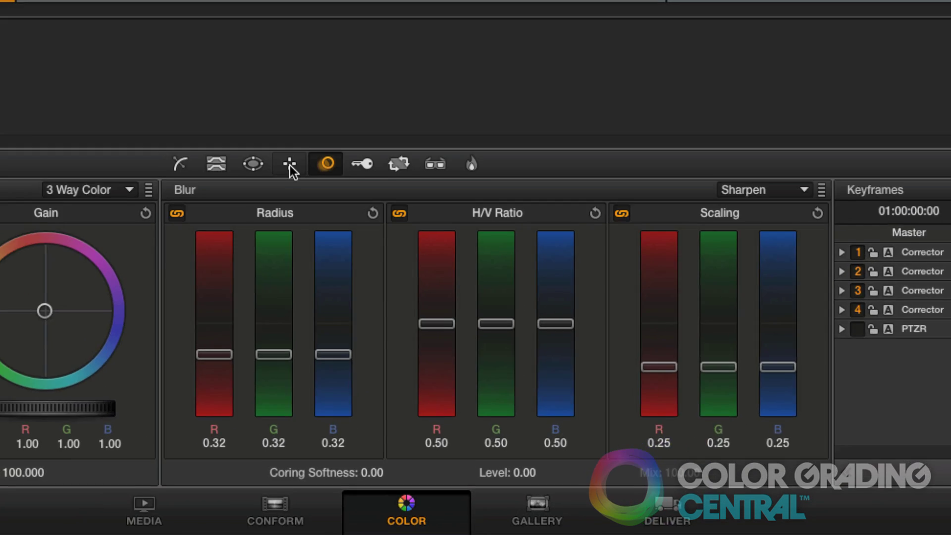
Track node 3's face window forward through the whole interview clip
{"action": "left_click", "coordinate": [416, 343]}
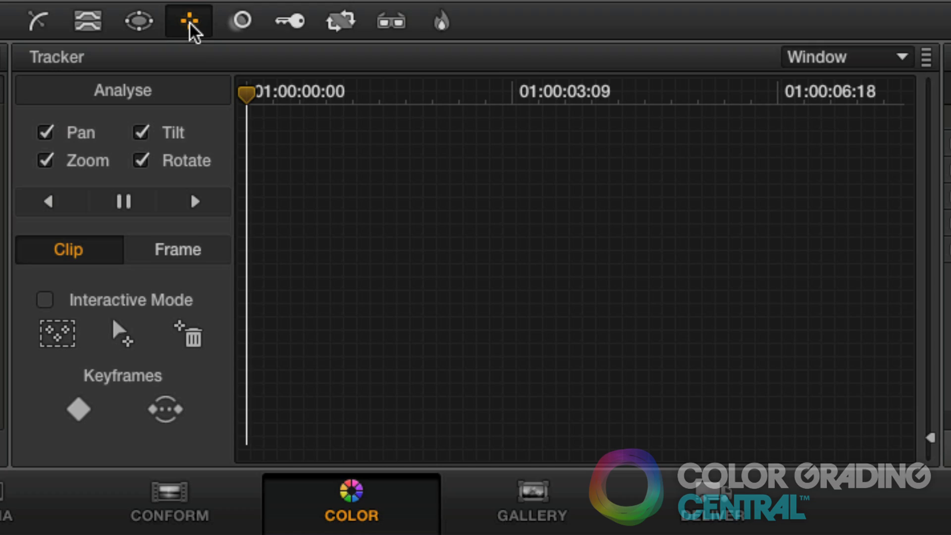
{"action": "left_click", "coordinate": [195, 200]}
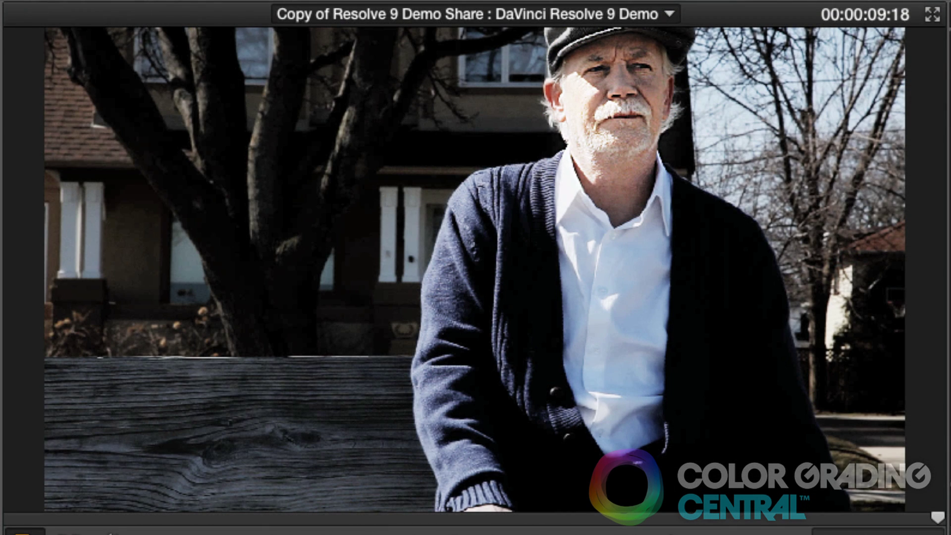
{"action": "key", "text": "shift+d"}
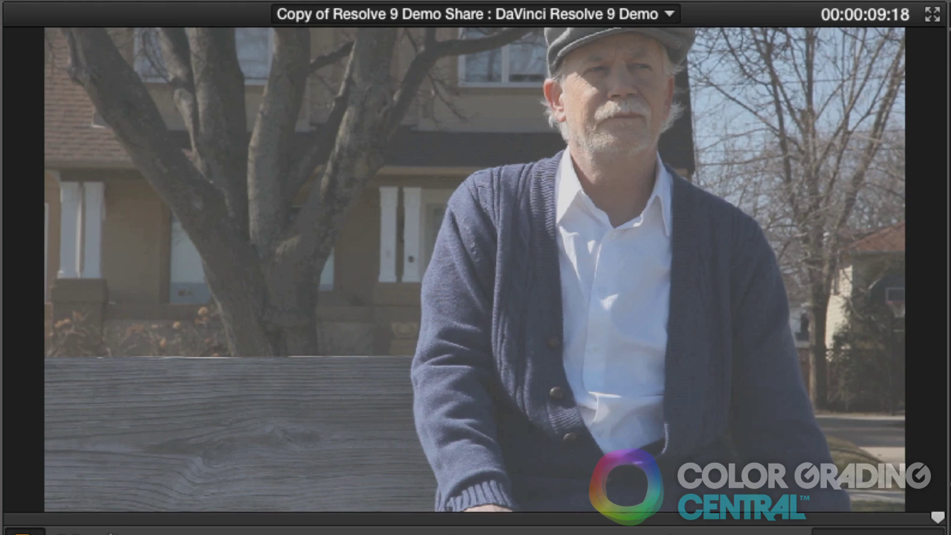
{"action": "key", "text": "shift+d"}
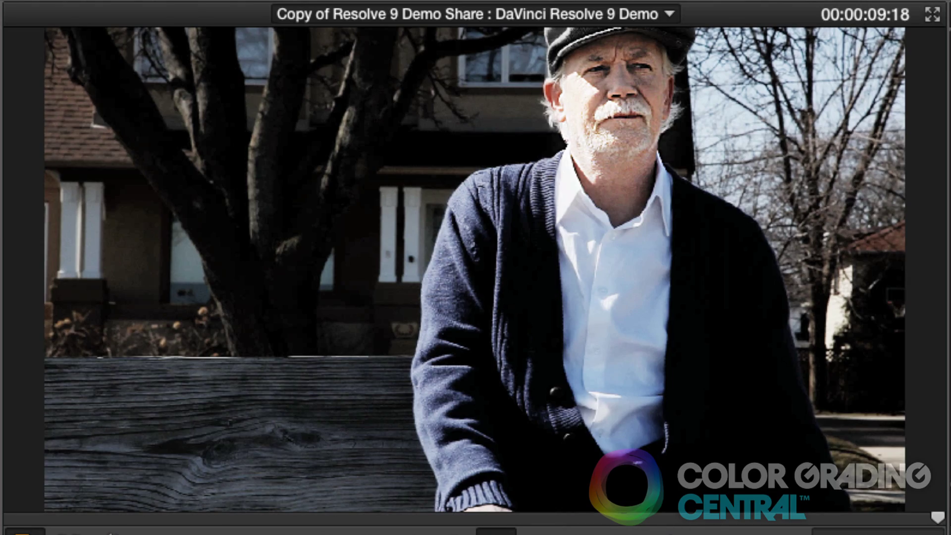
{"action": "key", "text": "space"}
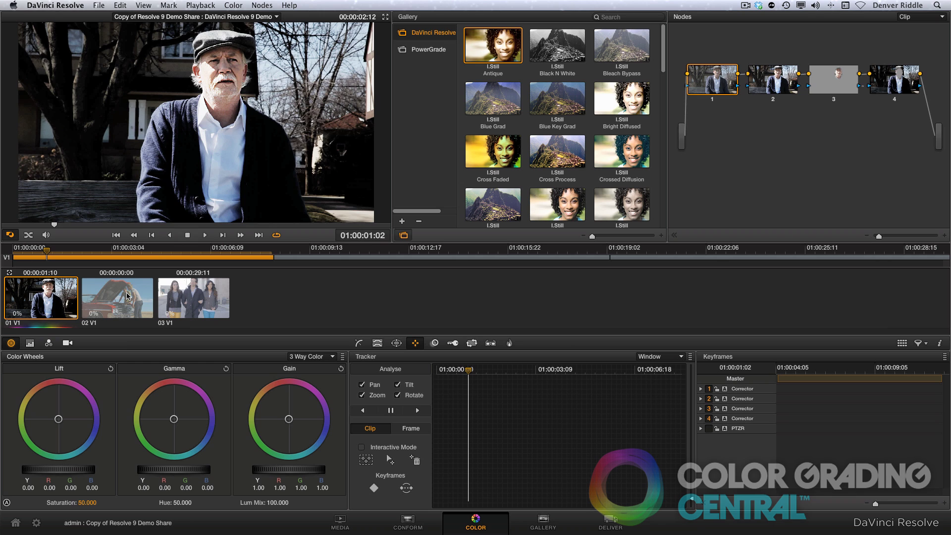
Select car-hood clip 02 and show the video scopes on the viewer
{"action": "left_click", "coordinate": [128, 296]}
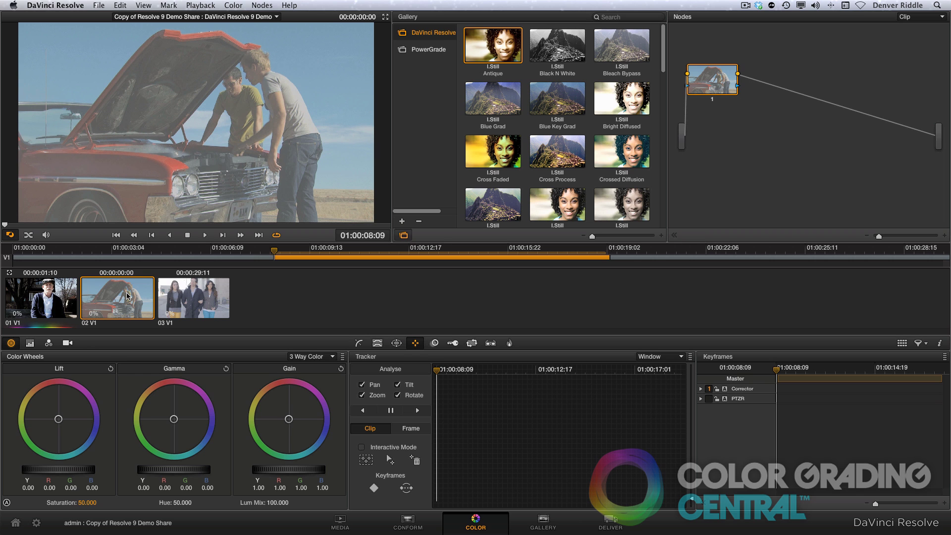
{"action": "right_click", "coordinate": [218, 185]}
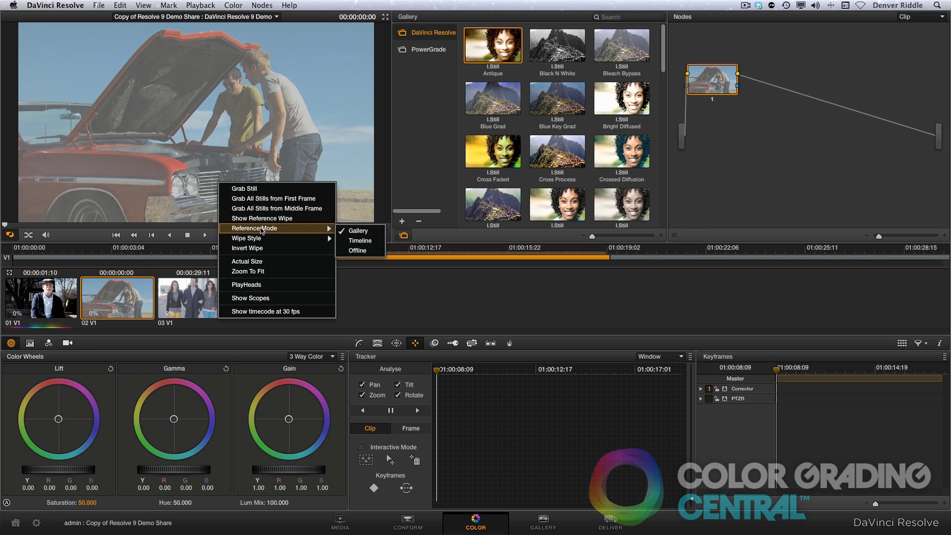
{"action": "left_click", "coordinate": [258, 298]}
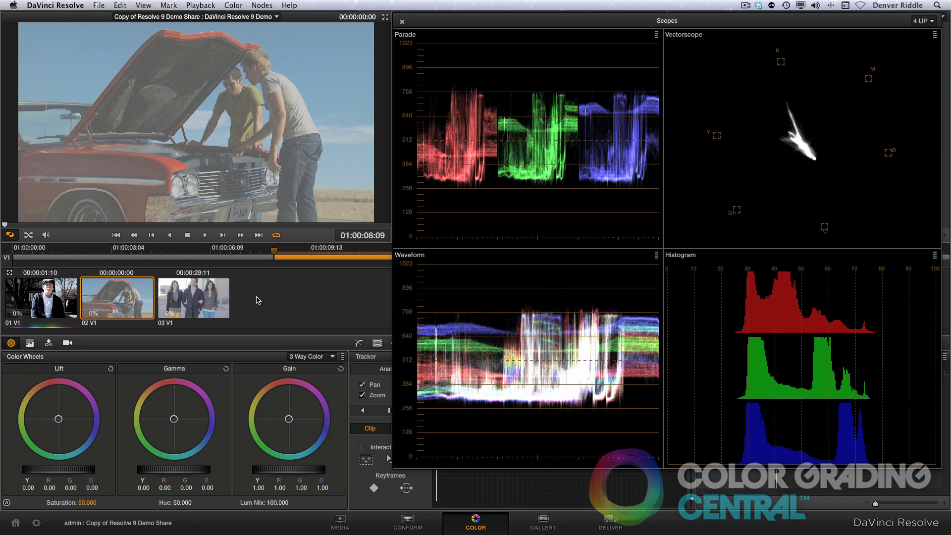
Set the scopes to 2 Up with Parade and Vectorscope, and switch the wheels to Log
{"action": "left_click", "coordinate": [923, 21]}
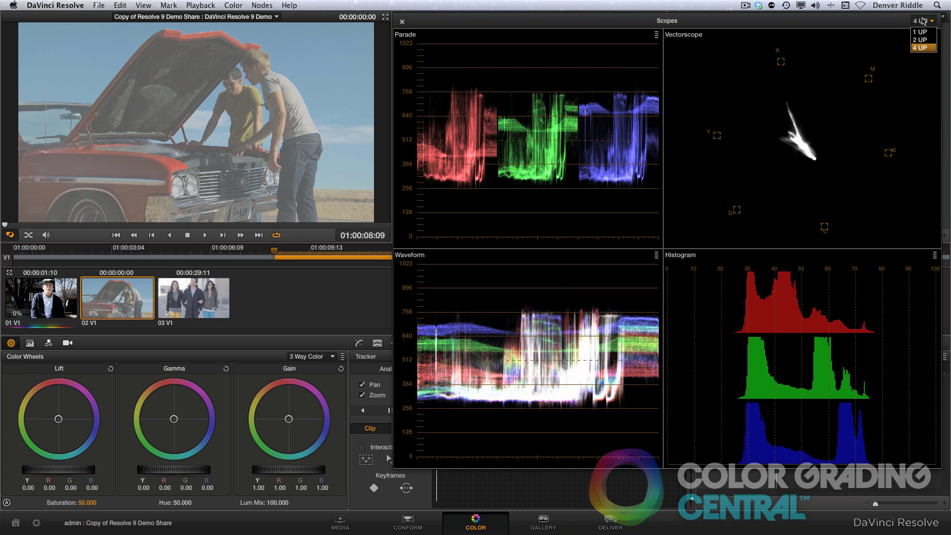
{"action": "left_click", "coordinate": [920, 32]}
{"action": "left_click", "coordinate": [923, 21]}
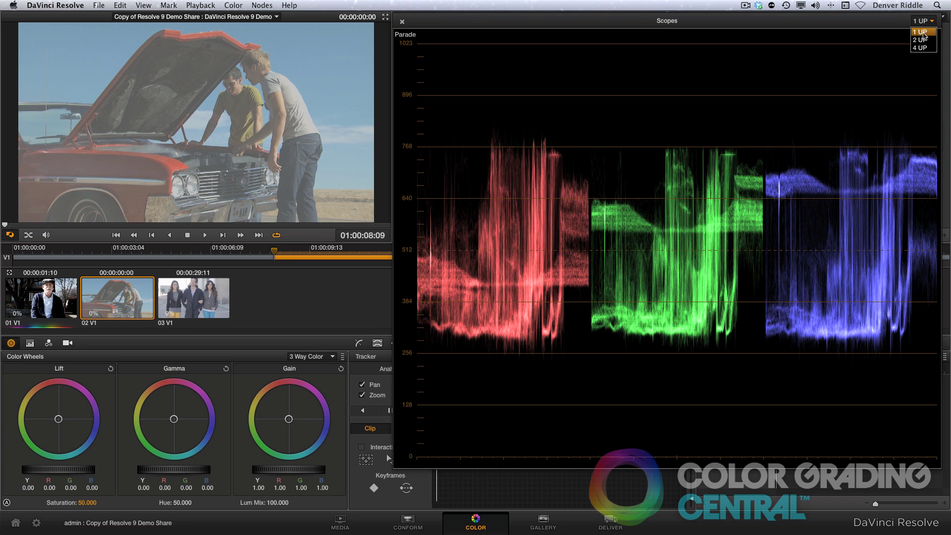
{"action": "left_click", "coordinate": [920, 39]}
{"action": "left_click", "coordinate": [923, 21]}
{"action": "left_click", "coordinate": [925, 48]}
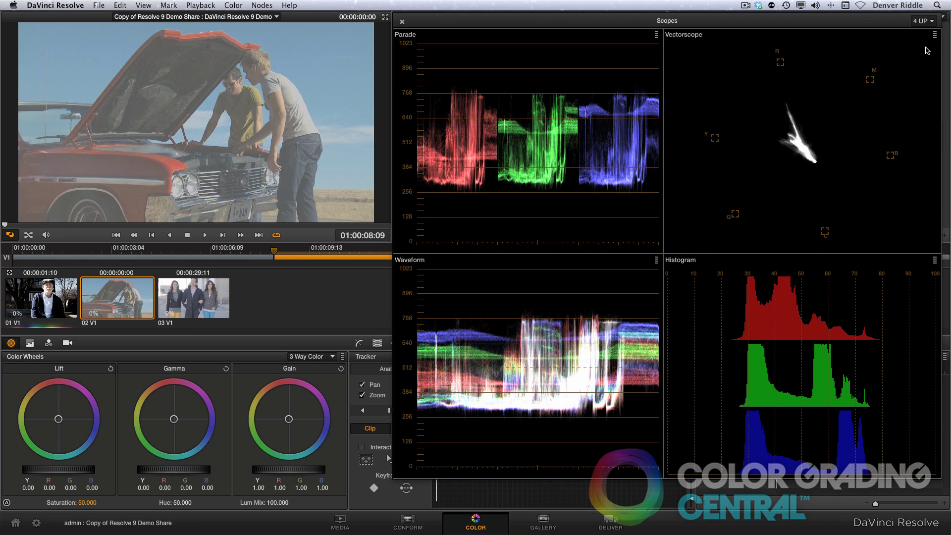
{"action": "left_click", "coordinate": [922, 21]}
{"action": "left_click", "coordinate": [920, 39]}
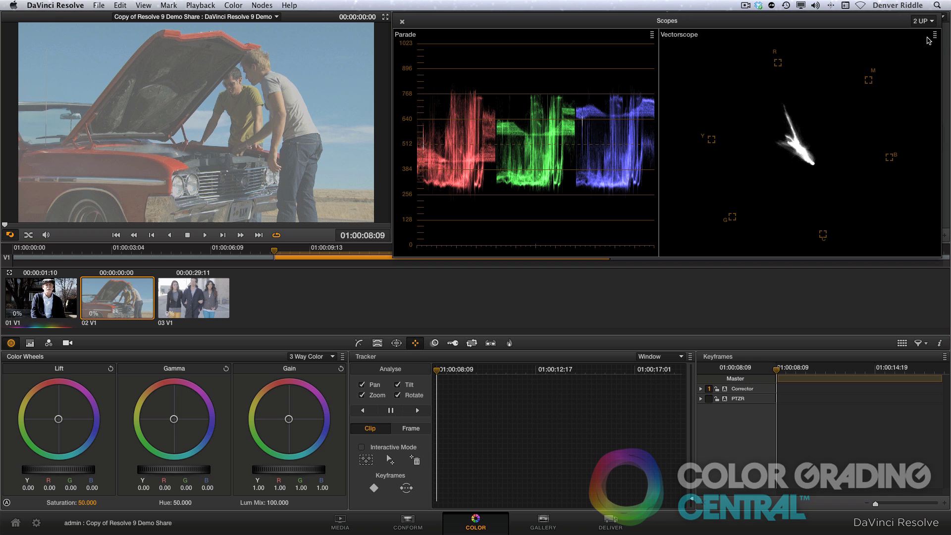
{"action": "left_click", "coordinate": [332, 357]}
{"action": "left_click", "coordinate": [328, 375]}
Raise node 1's contrast to 1.482 and add two serial nodes after it
{"action": "left_click_drag", "start_coordinate": [151, 501], "coordinate": [186, 502]}
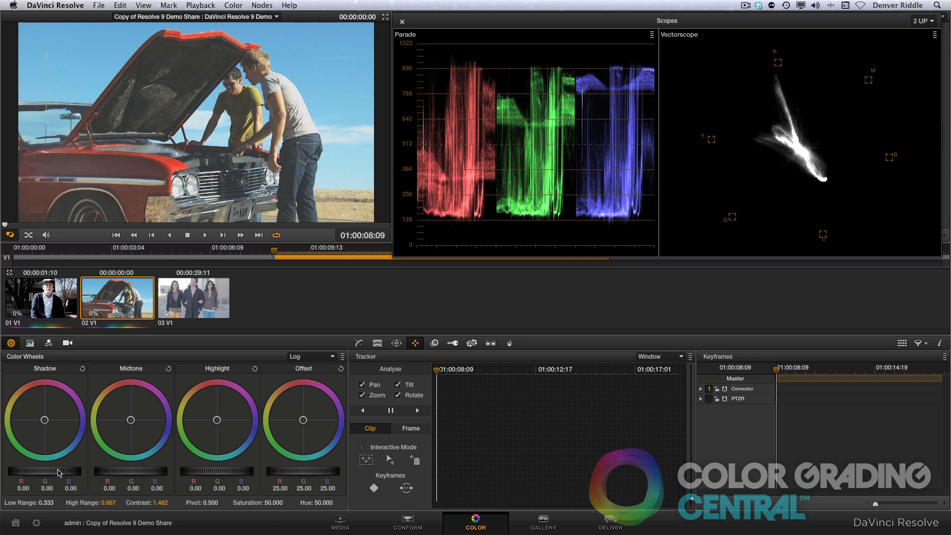
{"action": "key", "text": "alt+s"}
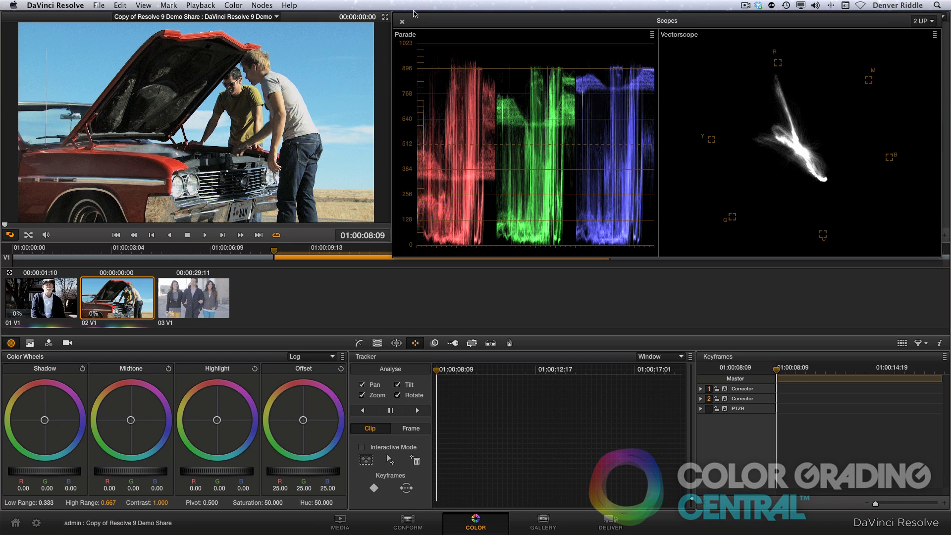
{"action": "left_click", "coordinate": [402, 22]}
{"action": "left_click", "coordinate": [262, 5]}
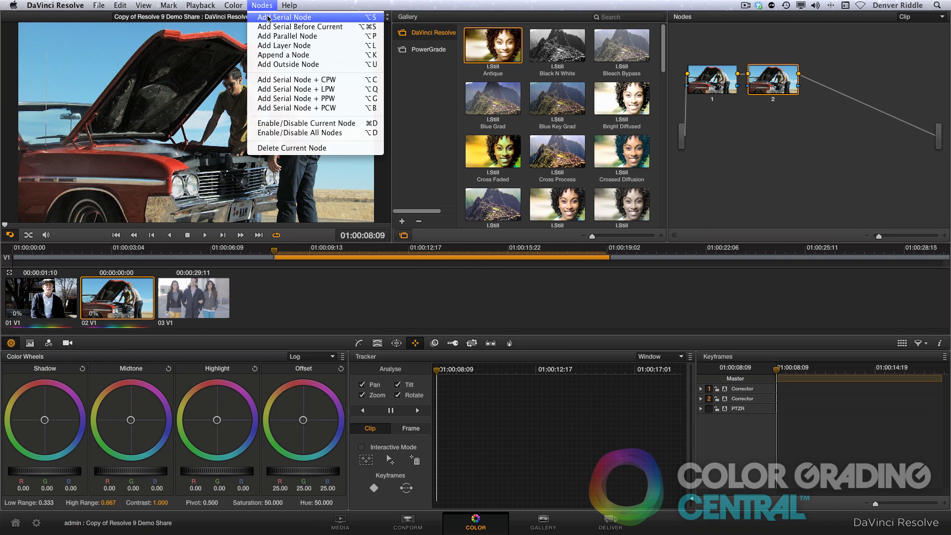
{"action": "left_click", "coordinate": [268, 18]}
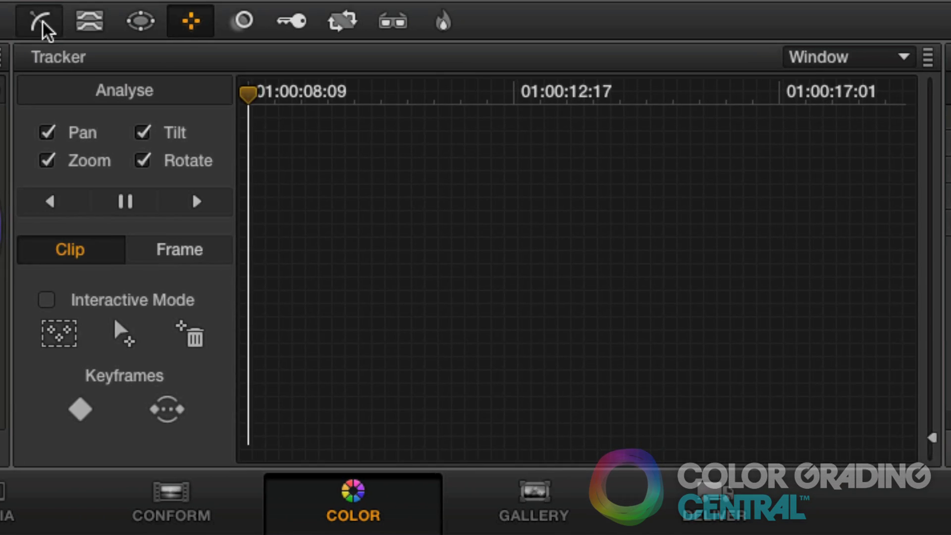
{"action": "left_click", "coordinate": [358, 343]}
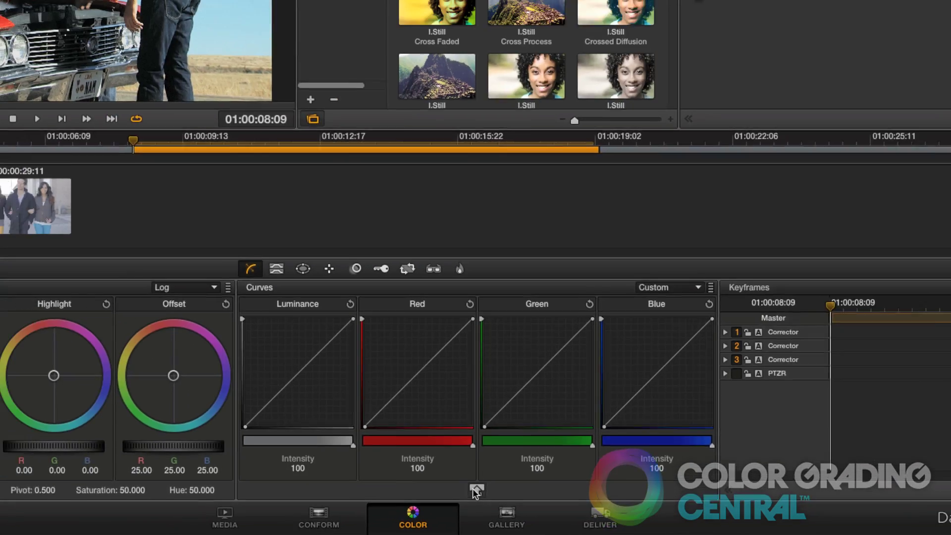
Ungang the custom curves and bend node 3's luminance curve into an S-shape with two points
{"action": "left_click", "coordinate": [476, 448]}
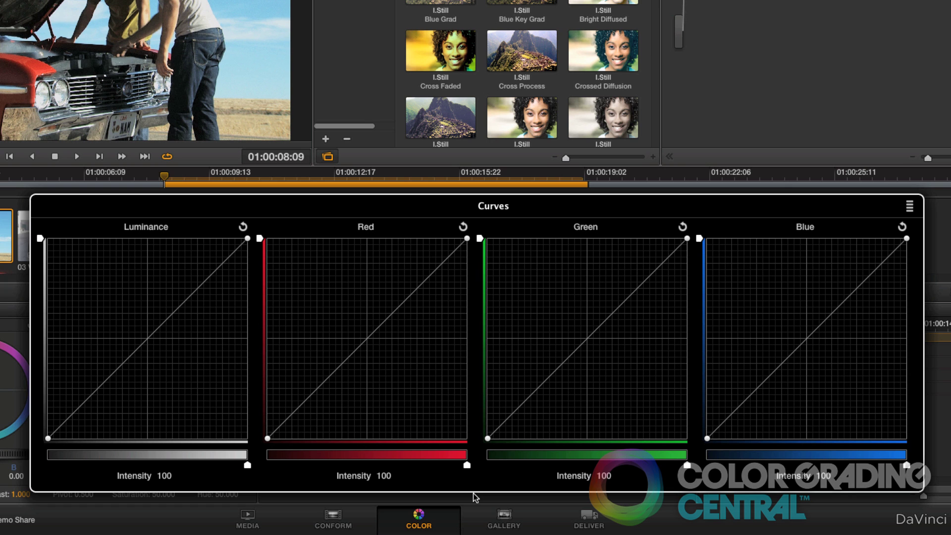
{"action": "left_click", "coordinate": [910, 207]}
{"action": "left_click", "coordinate": [917, 237]}
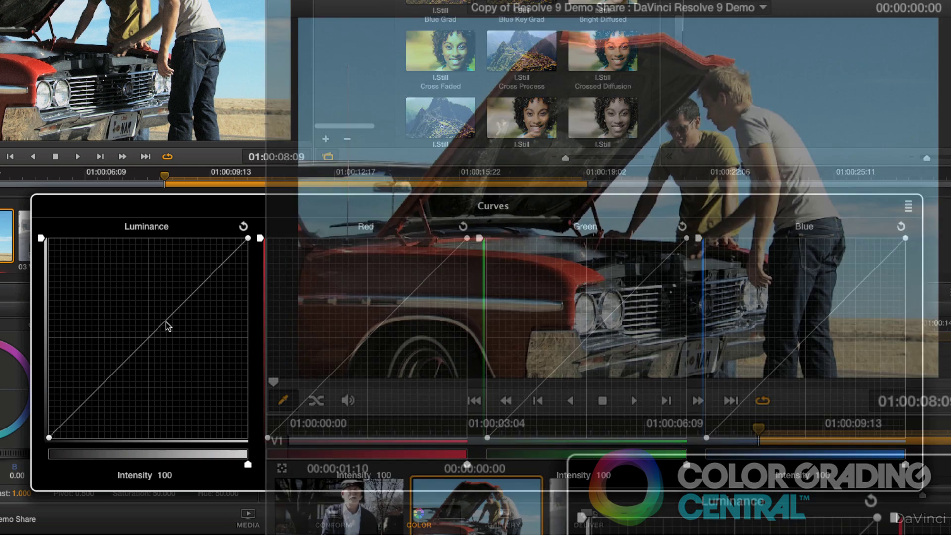
{"action": "left_click", "coordinate": [155, 323]}
{"action": "left_click_drag", "start_coordinate": [154, 324], "coordinate": [138, 325]}
{"action": "left_click_drag", "start_coordinate": [89, 387], "coordinate": [81, 419]}
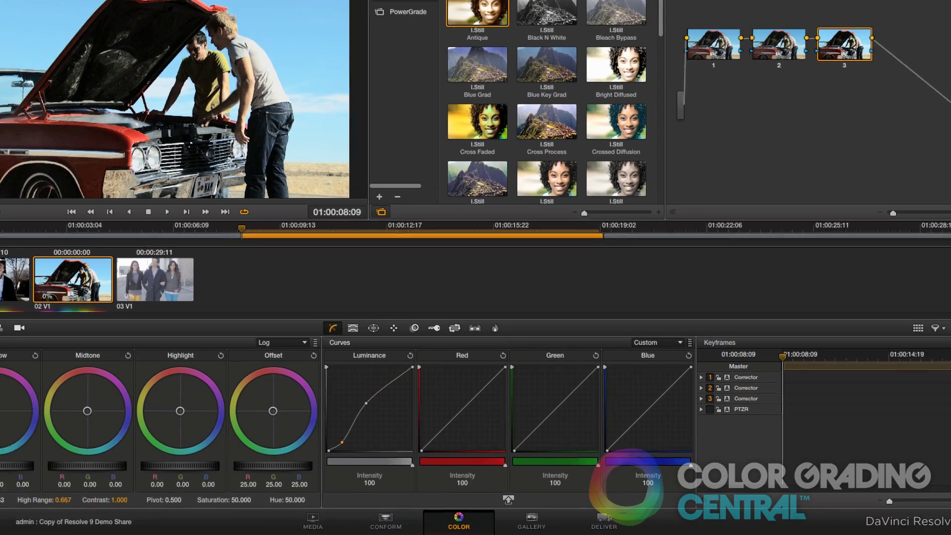
{"action": "left_click", "coordinate": [262, 5]}
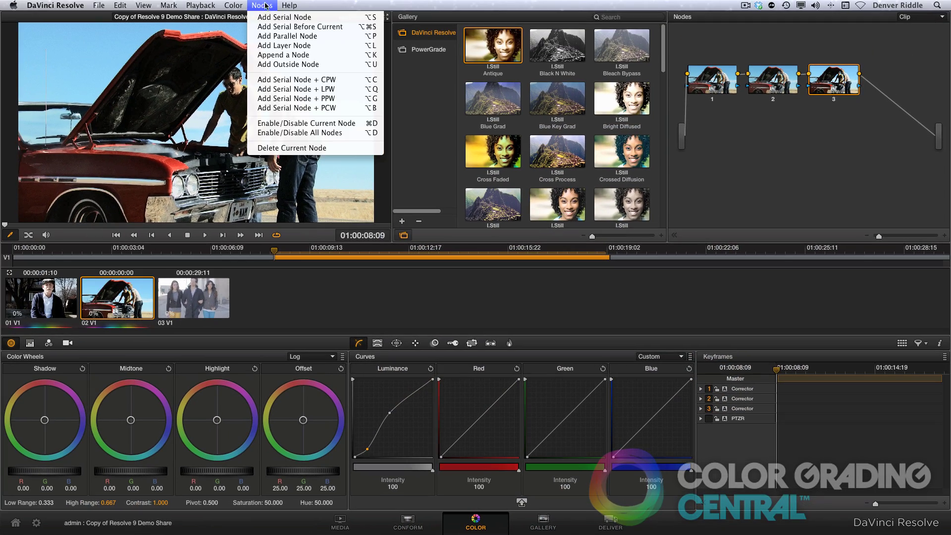
Add serial nodes 4 and 5, lowering node 4's saturation to 45.600
{"action": "left_click", "coordinate": [270, 17]}
{"action": "left_click_drag", "start_coordinate": [283, 502], "coordinate": [290, 504]}
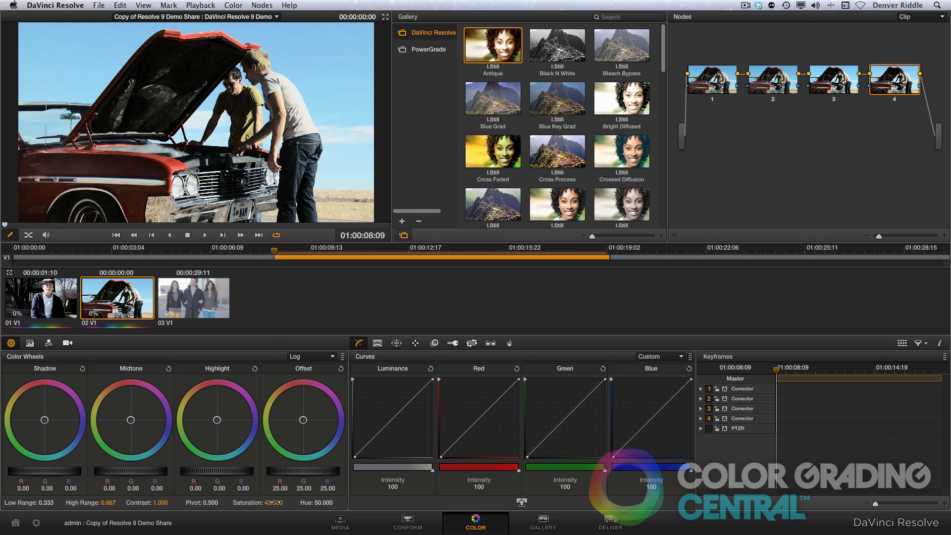
{"action": "left_click", "coordinate": [260, 6]}
{"action": "left_click", "coordinate": [262, 24]}
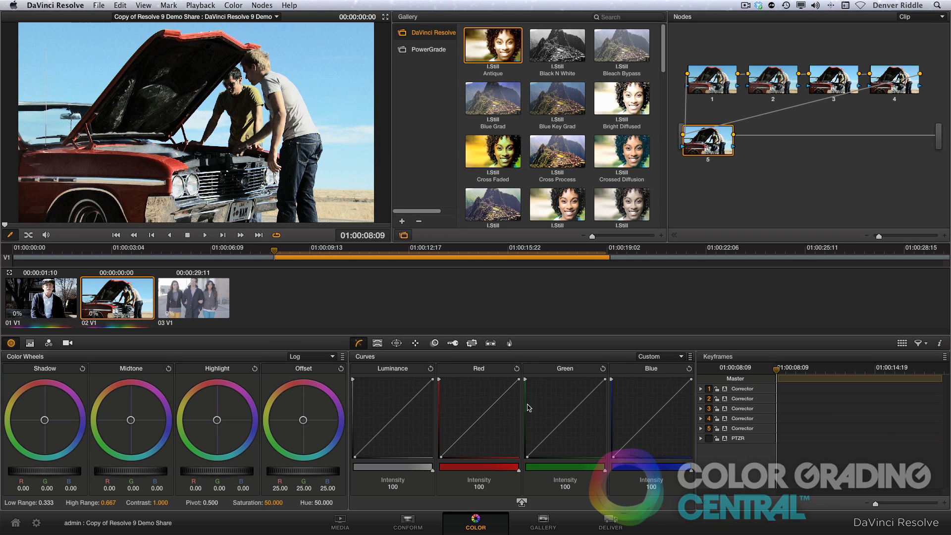
On node 5, lift the red curve's highlights, nudge green up, and lower blue's top point
{"action": "left_click", "coordinate": [522, 503]}
{"action": "mouse_move", "coordinate": [375, 441]}
{"action": "left_mouse_down"}
{"action": "mouse_move", "coordinate": [367, 450]}
{"action": "mouse_move", "coordinate": [380, 449]}
{"action": "left_mouse_up"}
{"action": "left_click_drag", "start_coordinate": [396, 416], "coordinate": [397, 419]}
{"action": "left_click_drag", "start_coordinate": [478, 349], "coordinate": [434, 336]}
{"action": "left_click_drag", "start_coordinate": [630, 360], "coordinate": [626, 356]}
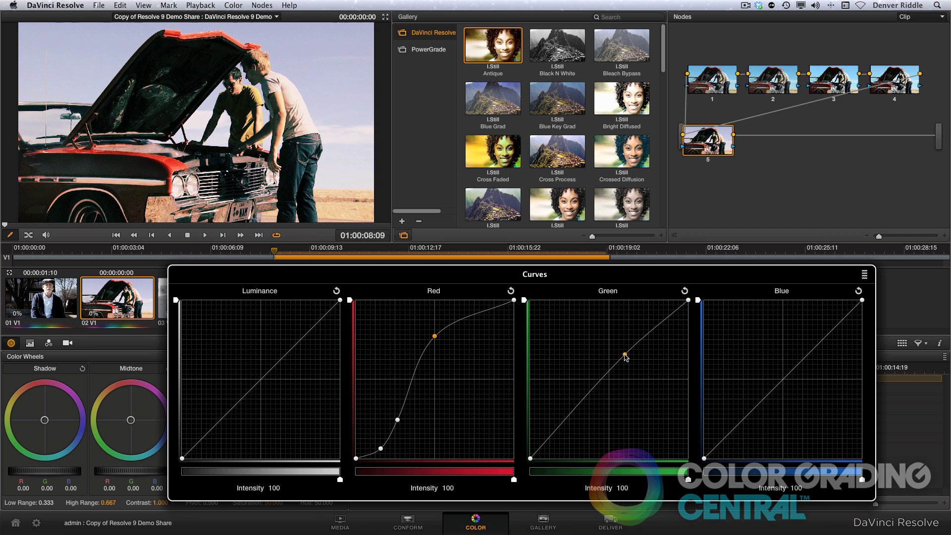
{"action": "left_click_drag", "start_coordinate": [860, 301], "coordinate": [862, 320]}
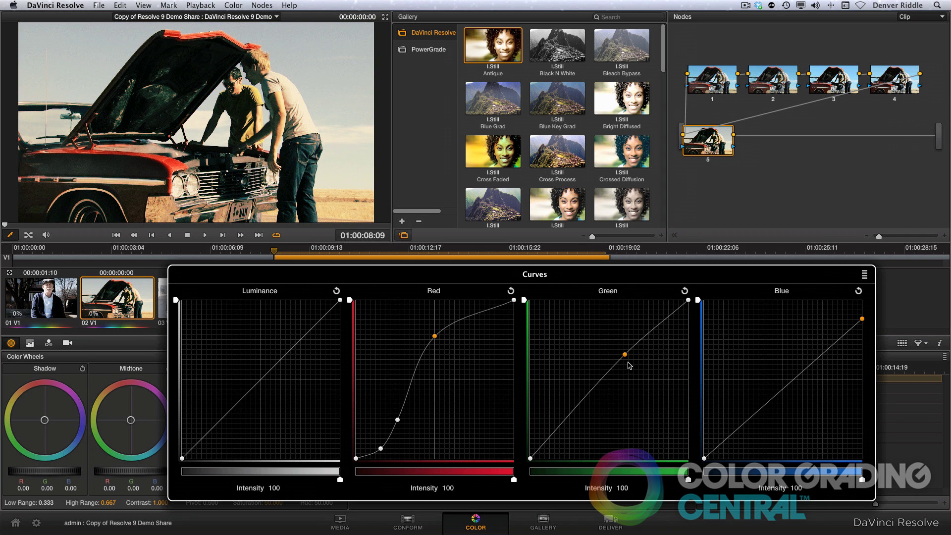
{"action": "left_click_drag", "start_coordinate": [625, 354], "coordinate": [623, 352]}
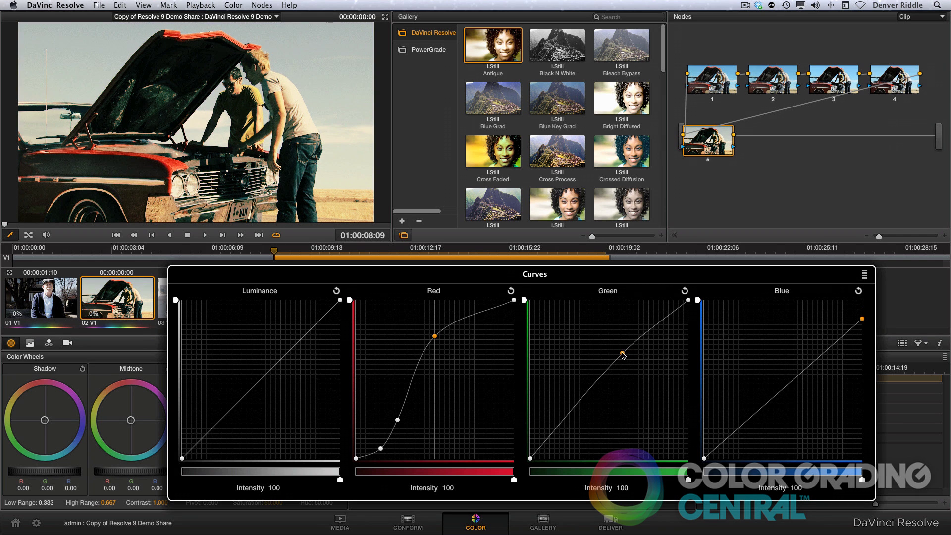
{"action": "left_click", "coordinate": [705, 233]}
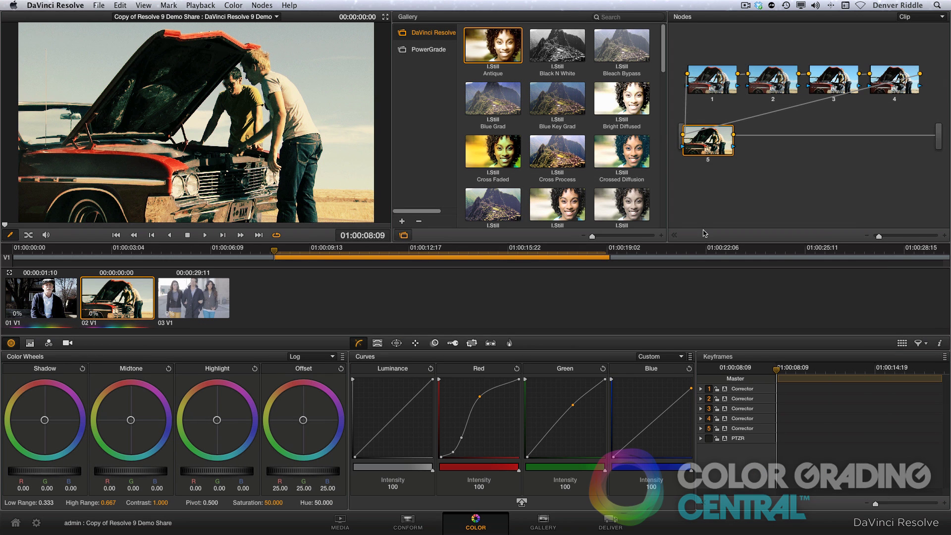
{"action": "left_click", "coordinate": [259, 5]}
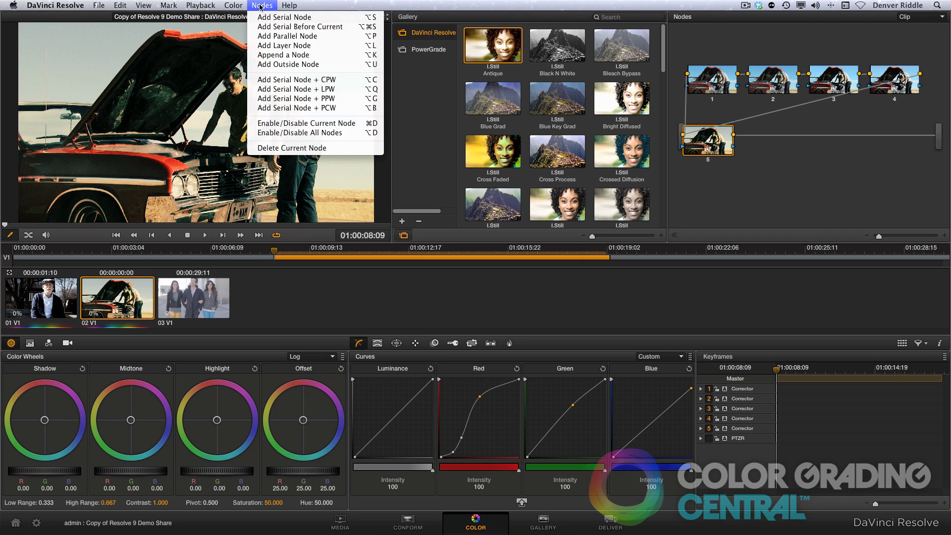
Add serial node 6 and key the bright sky with the qualifier eyedropper
{"action": "left_click", "coordinate": [293, 32]}
{"action": "left_click", "coordinate": [377, 342]}
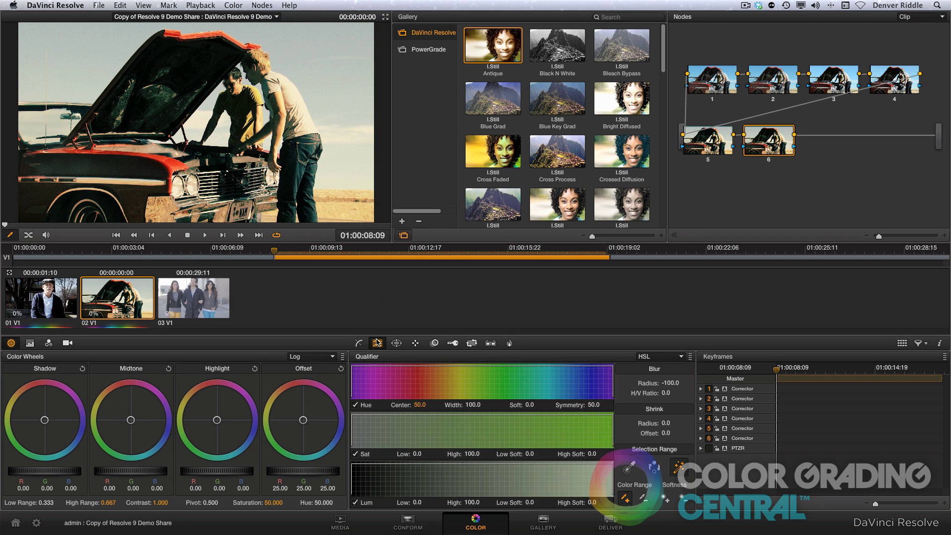
{"action": "left_click", "coordinate": [359, 103]}
{"action": "mouse_move", "coordinate": [846, 348]}
{"action": "left_mouse_down"}
{"action": "mouse_move", "coordinate": [872, 358]}
{"action": "mouse_move", "coordinate": [916, 388]}
{"action": "left_mouse_up"}
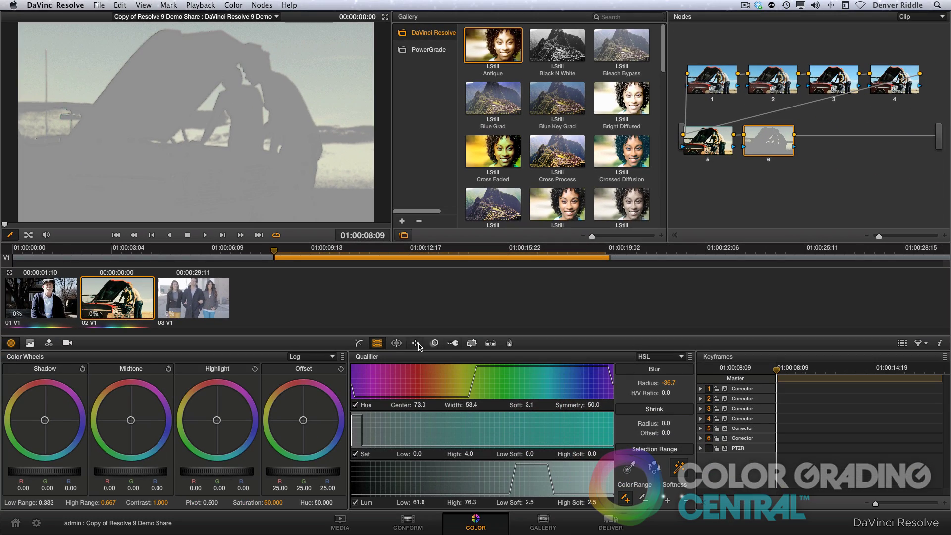
Enable a rectangular window and stretch it across the top of the frame over the sky
{"action": "left_click", "coordinate": [435, 343]}
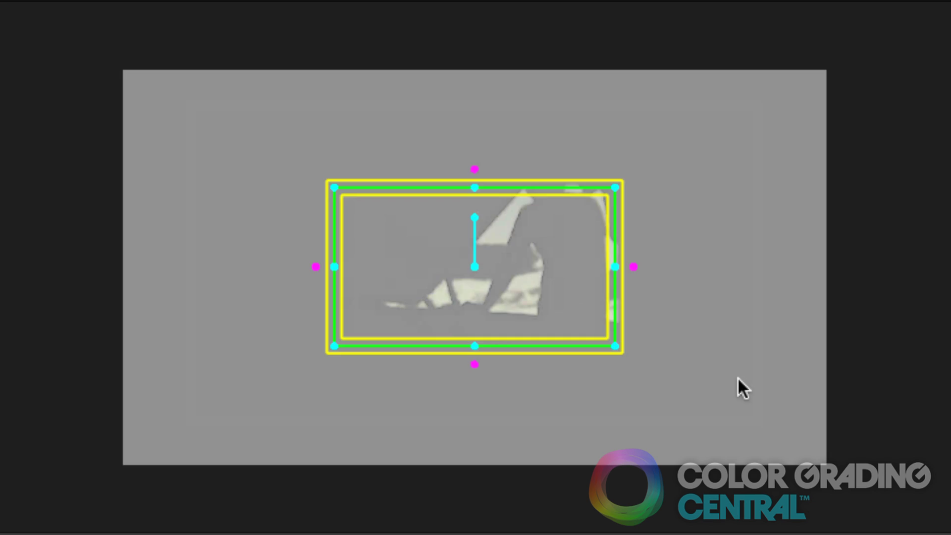
{"action": "left_click_drag", "start_coordinate": [234, 135], "coordinate": [239, 54]}
{"action": "left_click_drag", "start_coordinate": [625, 105], "coordinate": [888, 107]}
{"action": "left_click_drag", "start_coordinate": [343, 107], "coordinate": [36, 110]}
{"action": "left_click_drag", "start_coordinate": [461, 207], "coordinate": [460, 282]}
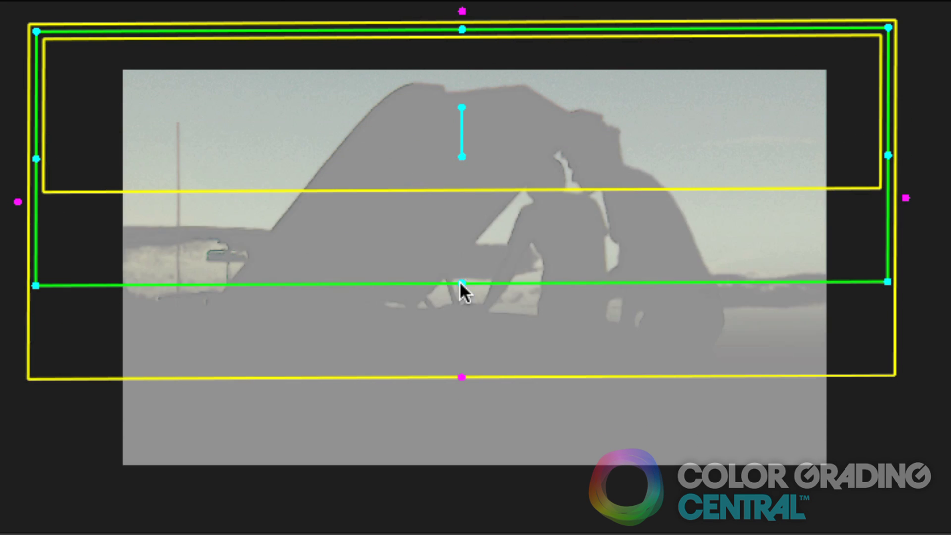
Soften the window's bottom edge and hide the matte highlight and window outlines
{"action": "left_click_drag", "start_coordinate": [462, 378], "coordinate": [465, 399]}
{"action": "left_click_drag", "start_coordinate": [461, 283], "coordinate": [461, 219]}
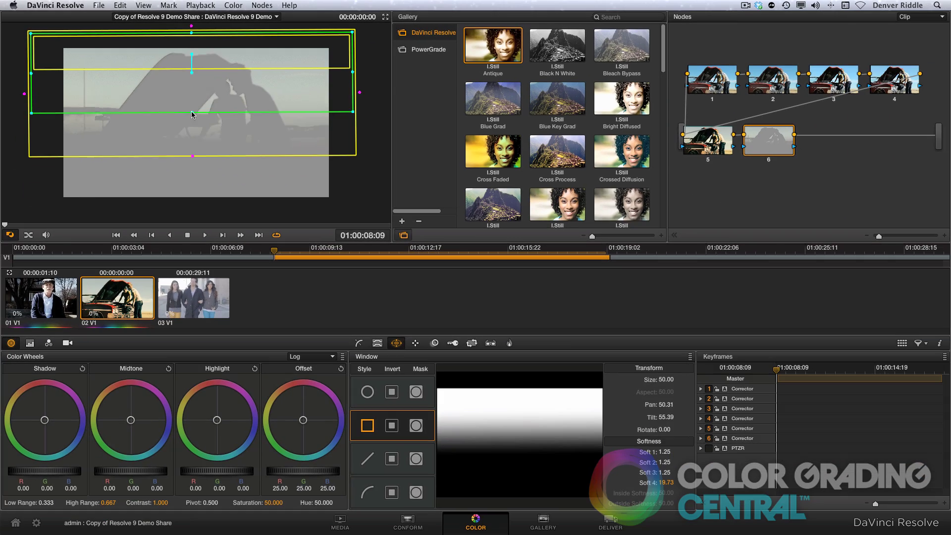
{"action": "key", "text": "shift+h"}
{"action": "key", "text": "shift+grave"}
Switch the wheels to 3 Way Color, lower Gamma to -0.13 and push Gain away from red
{"action": "left_click", "coordinate": [331, 356]}
{"action": "left_click", "coordinate": [312, 372]}
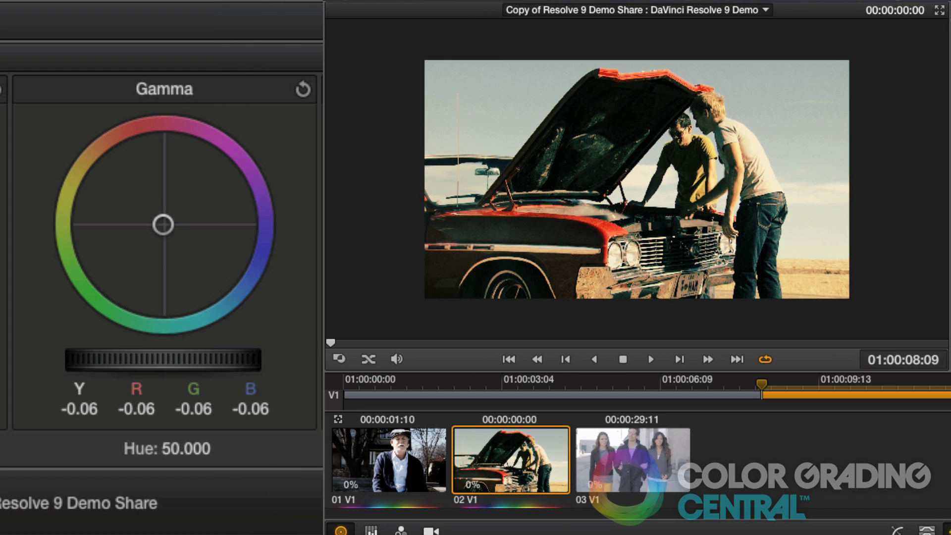
{"action": "left_click_drag", "start_coordinate": [164, 359], "coordinate": [44, 299]}
{"action": "left_click_drag", "start_coordinate": [164, 238], "coordinate": [179, 294]}
{"action": "left_click_drag", "start_coordinate": [207, 231], "coordinate": [228, 297]}
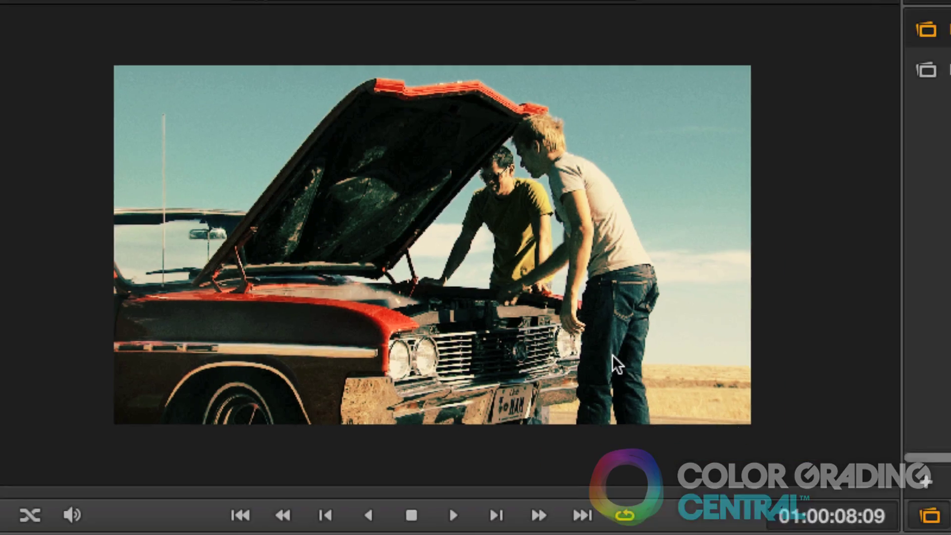
Zoom the image to fit the viewer, then add serial node 7 and show its curves
{"action": "right_click", "coordinate": [614, 357]}
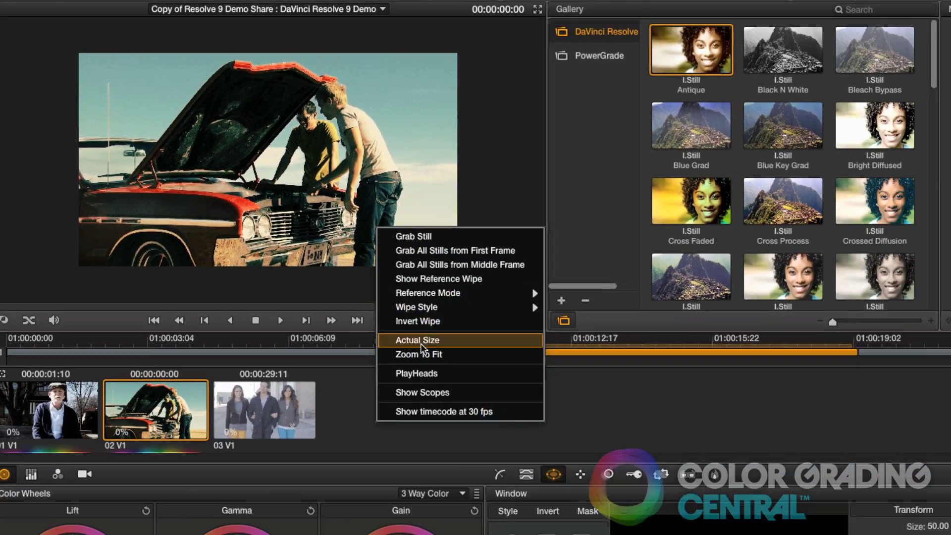
{"action": "left_click", "coordinate": [422, 355]}
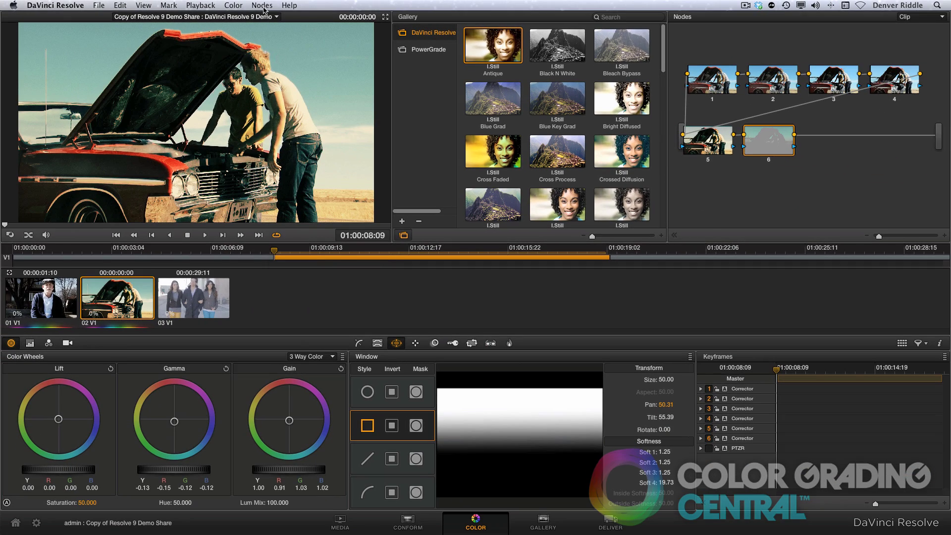
{"action": "left_click", "coordinate": [263, 7]}
{"action": "left_click", "coordinate": [265, 16]}
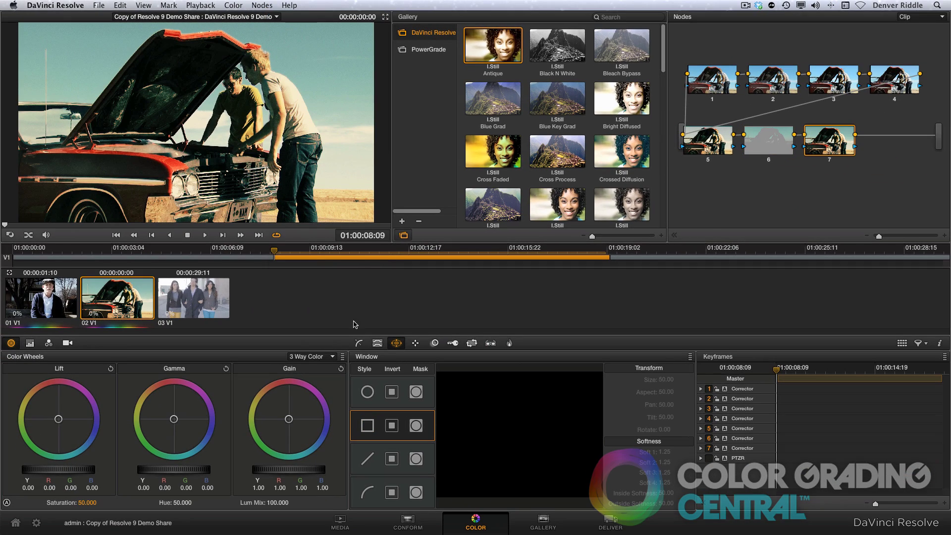
{"action": "left_click", "coordinate": [359, 343]}
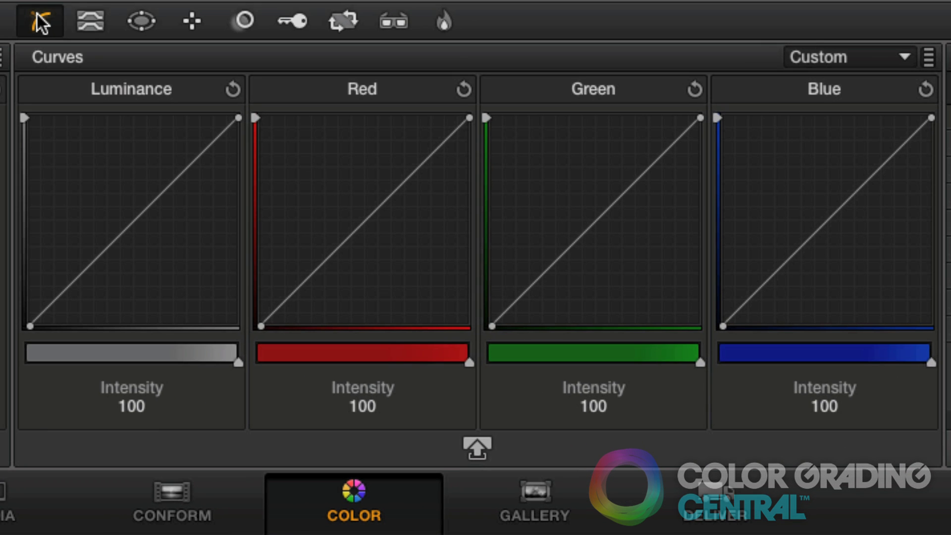
Raise node 7's Hue Vs Sat curve at red to boost the car paint's saturation
{"action": "left_click", "coordinate": [892, 57]}
{"action": "left_click", "coordinate": [876, 134]}
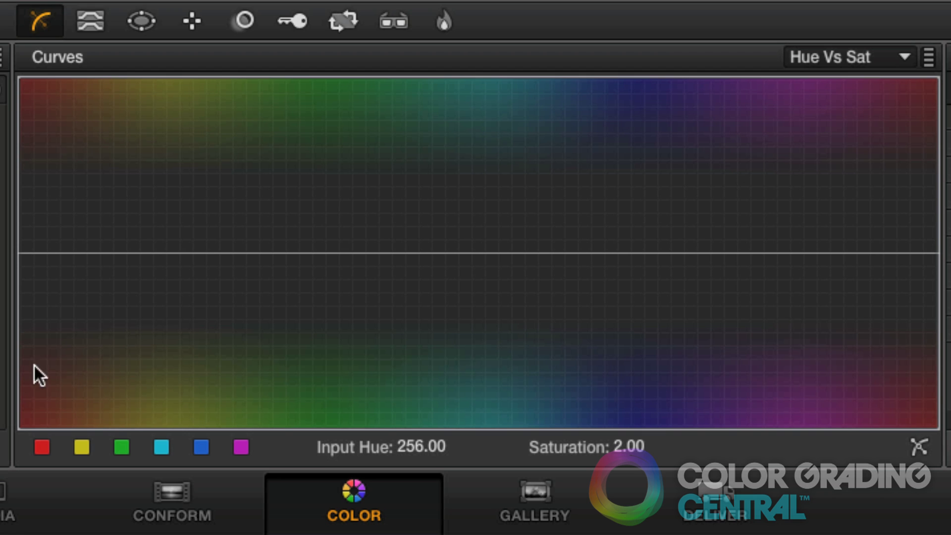
{"action": "left_click", "coordinate": [41, 448]}
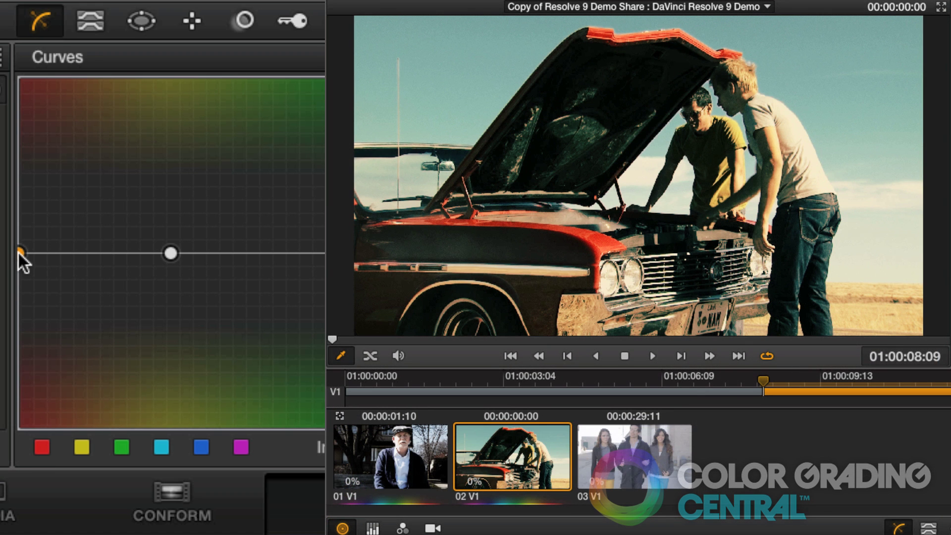
{"action": "left_click_drag", "start_coordinate": [18, 251], "coordinate": [18, 194]}
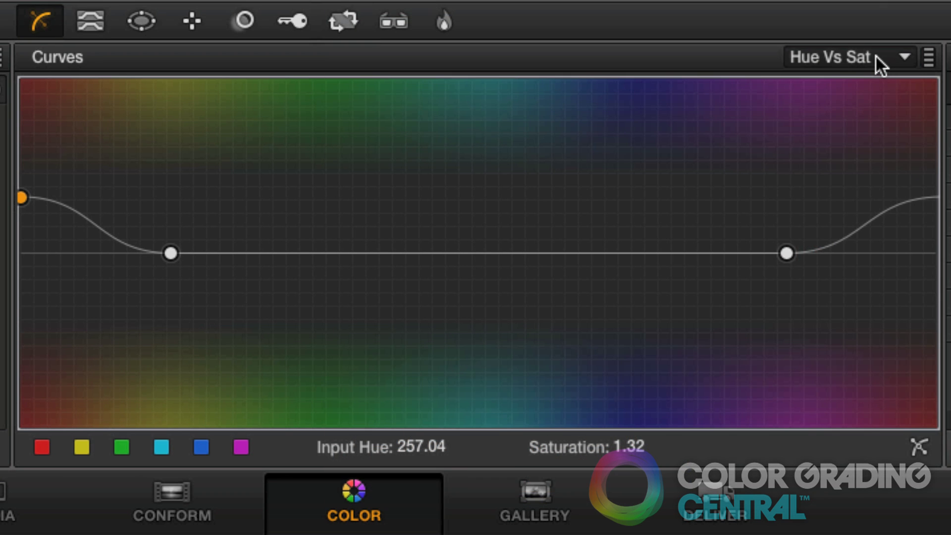
On the Hue Vs Hue curve, add points at the red hues and nudge the right end to Hue Rotate 2.02
{"action": "left_click", "coordinate": [876, 55]}
{"action": "left_click", "coordinate": [867, 121]}
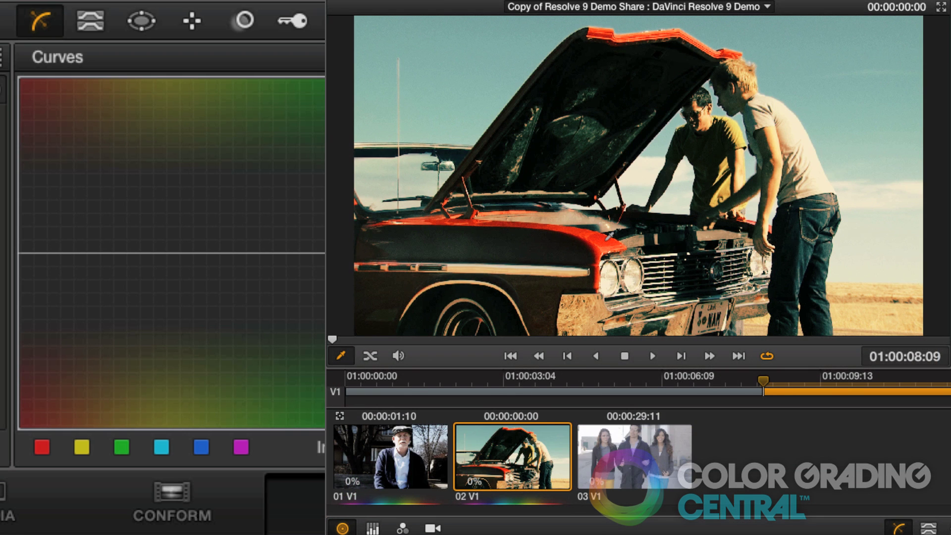
{"action": "left_click", "coordinate": [54, 253]}
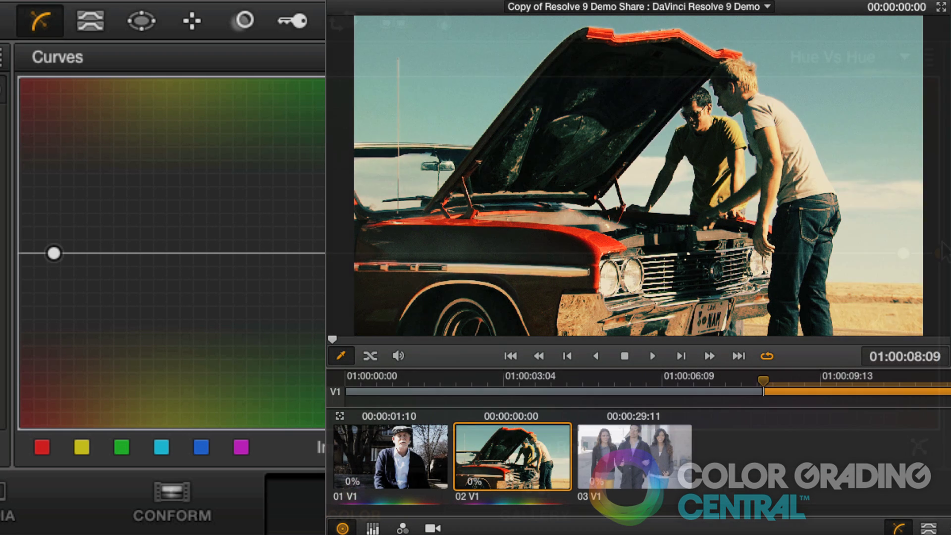
{"action": "left_click", "coordinate": [902, 254]}
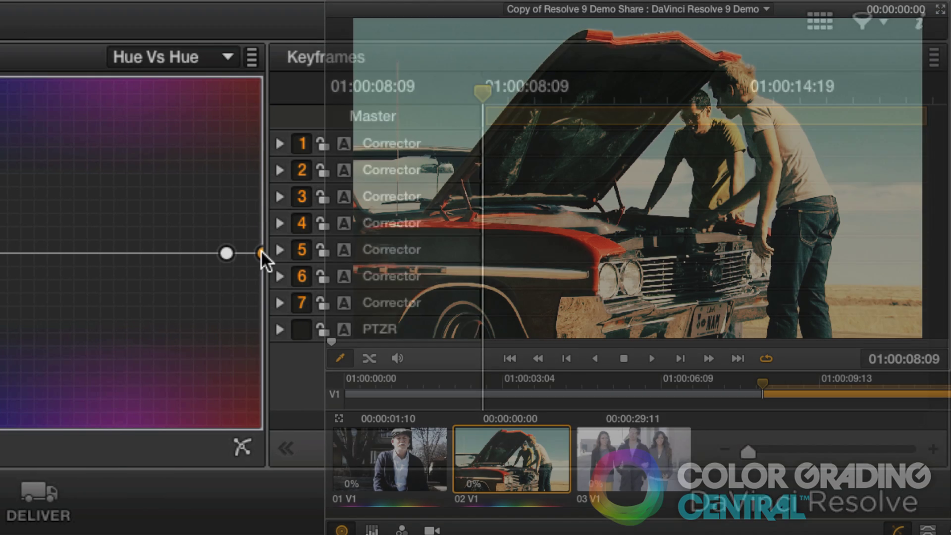
{"action": "left_click_drag", "start_coordinate": [260, 250], "coordinate": [260, 228]}
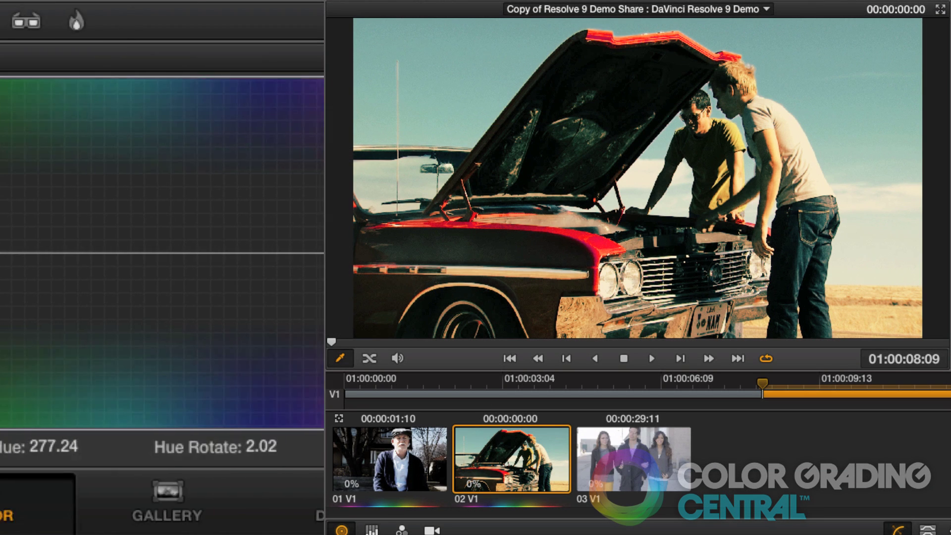
{"action": "left_click", "coordinate": [74, 252]}
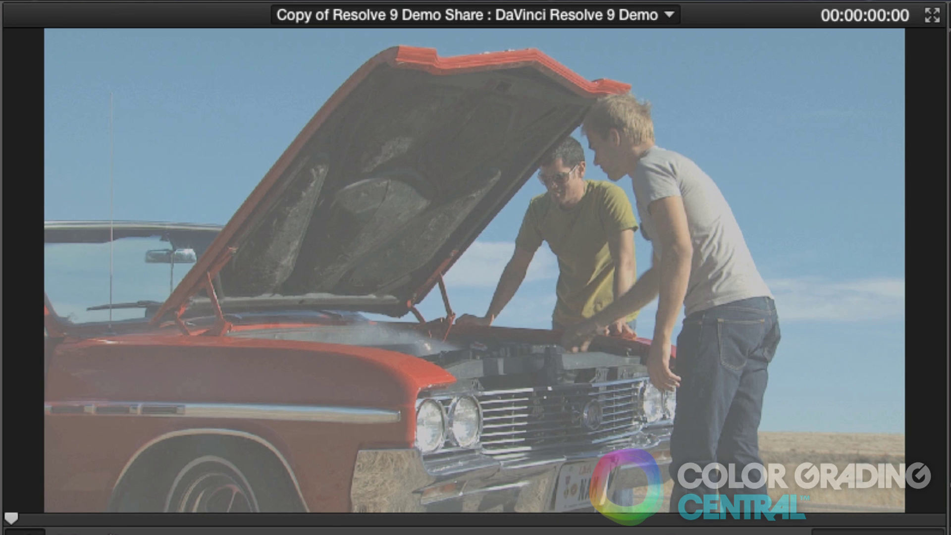
Show the graded car-hood clip and play it through, stopping at 01:00:09:16
{"action": "key", "text": "shift+d"}
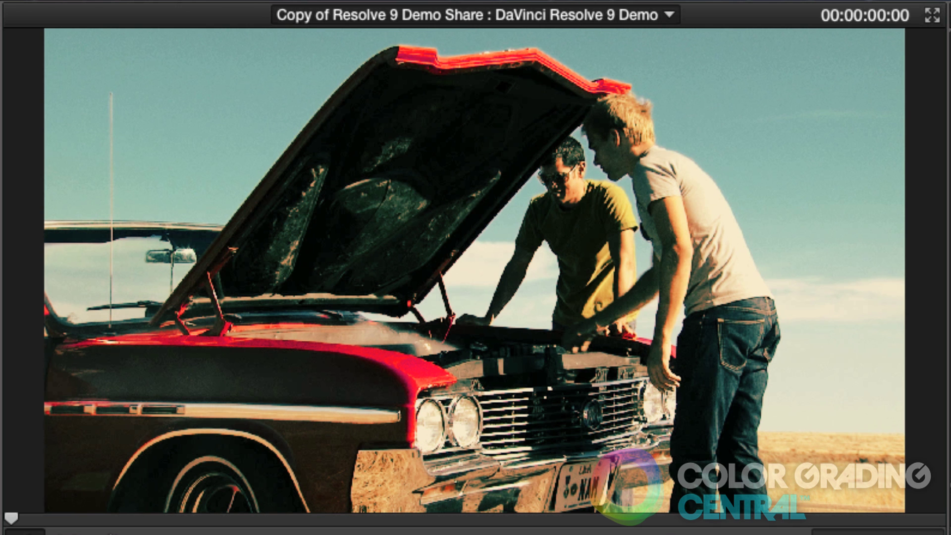
{"action": "key", "text": "space"}
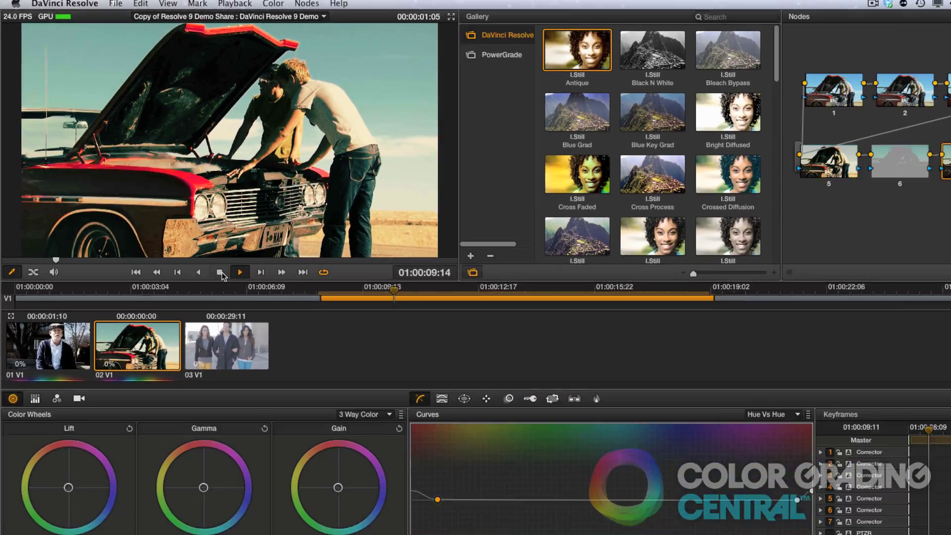
{"action": "left_click", "coordinate": [220, 272]}
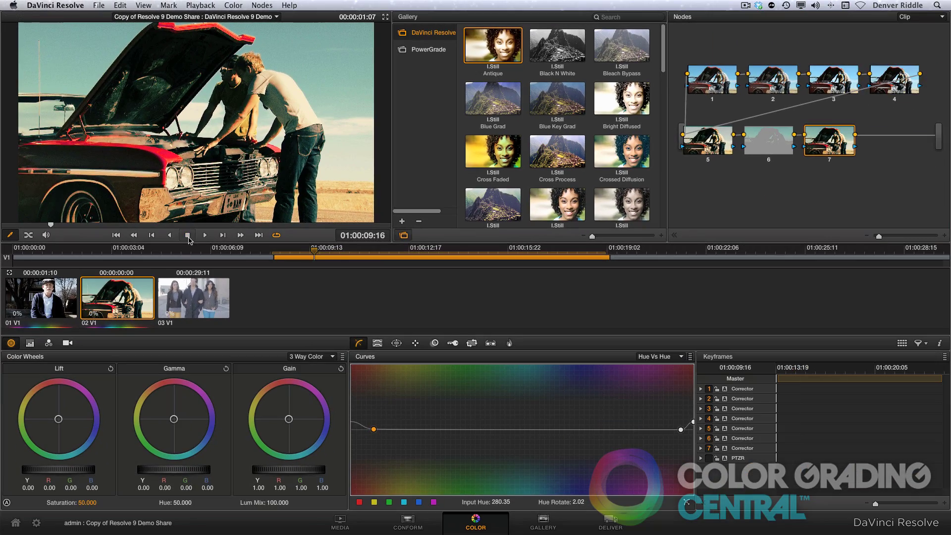
Select the 03 V1 walking-trio clip, set the wheels to Log and raise Contrast to 1.532
{"action": "left_click", "coordinate": [189, 294]}
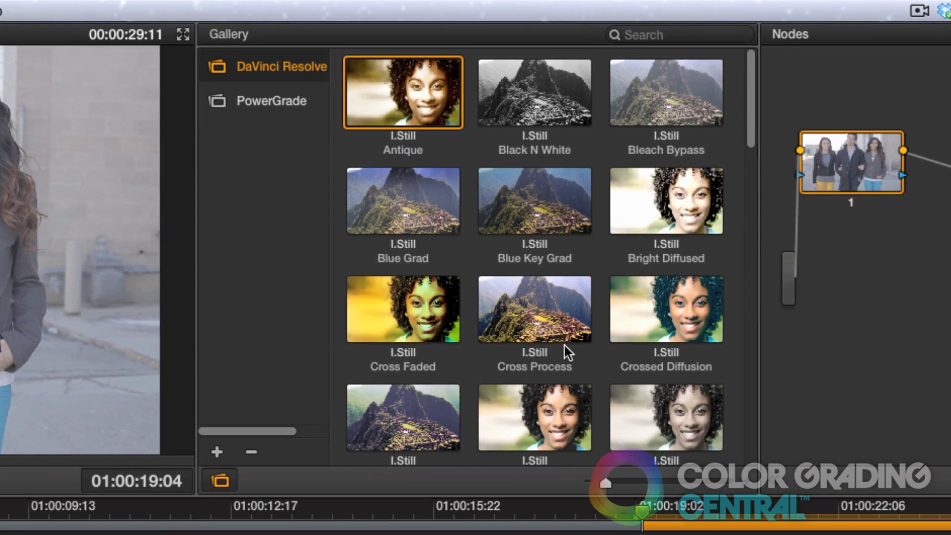
{"action": "scroll", "coordinate": [573, 171], "scroll_direction": "down", "scroll_amount": 6}
{"action": "scroll", "coordinate": [568, 353], "scroll_direction": "down", "scroll_amount": 3}
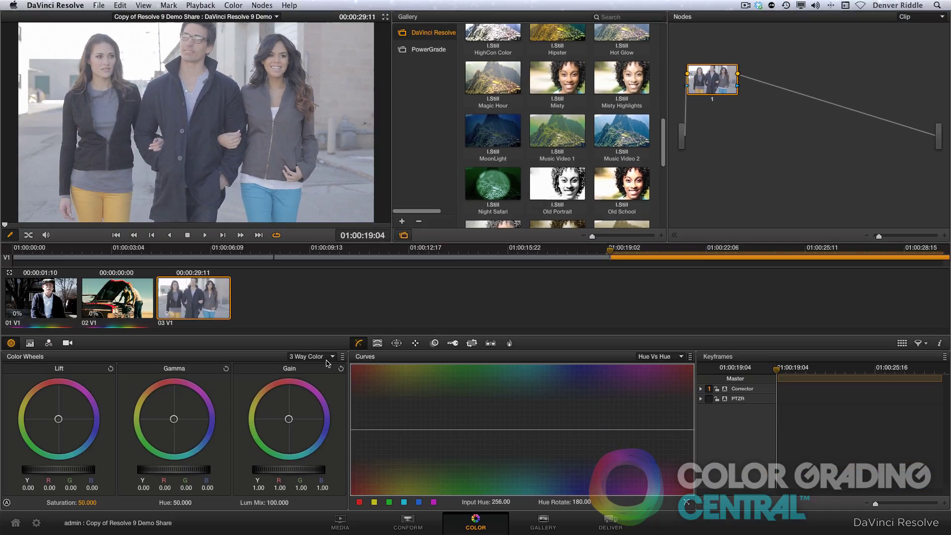
{"action": "left_click", "coordinate": [323, 374]}
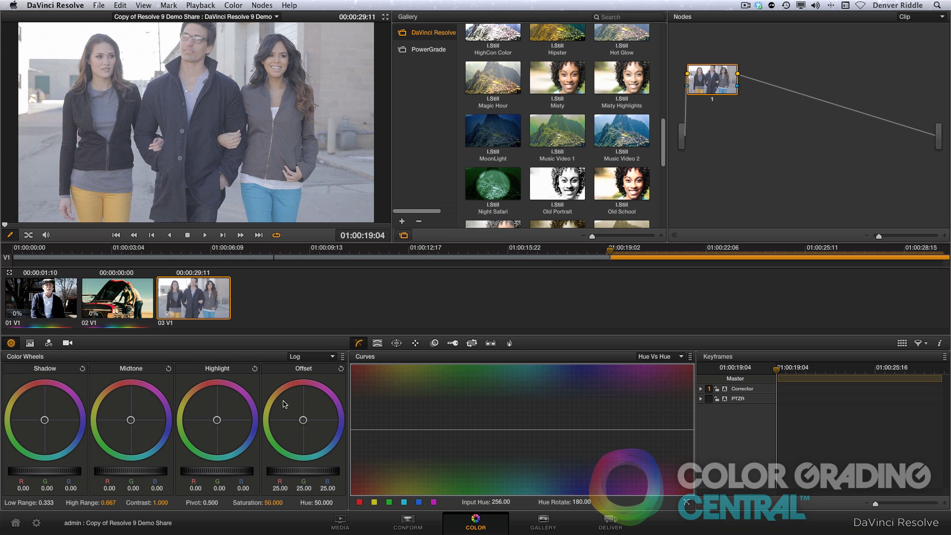
{"action": "left_click_drag", "start_coordinate": [162, 502], "coordinate": [175, 504]}
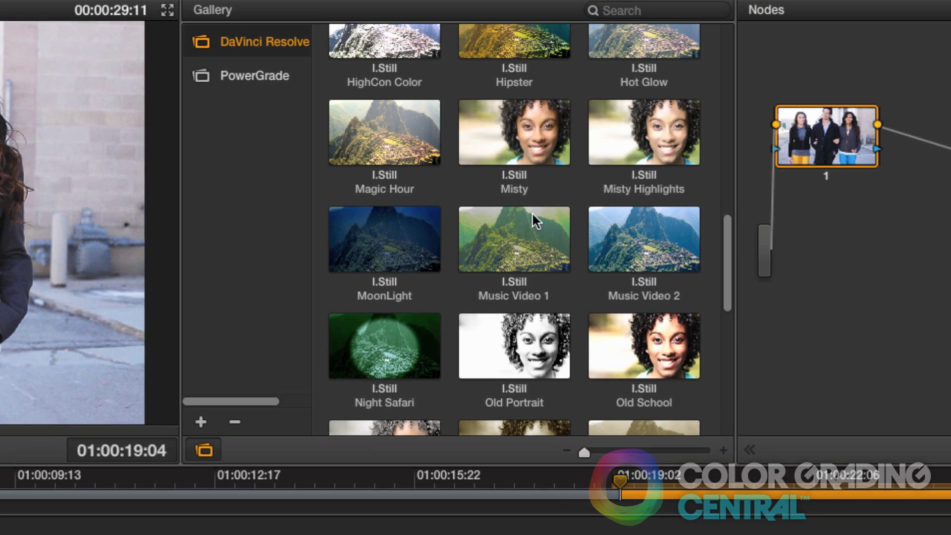
Append the Music Video 1 node graph and switch the curves to Custom
{"action": "right_click", "coordinate": [561, 125]}
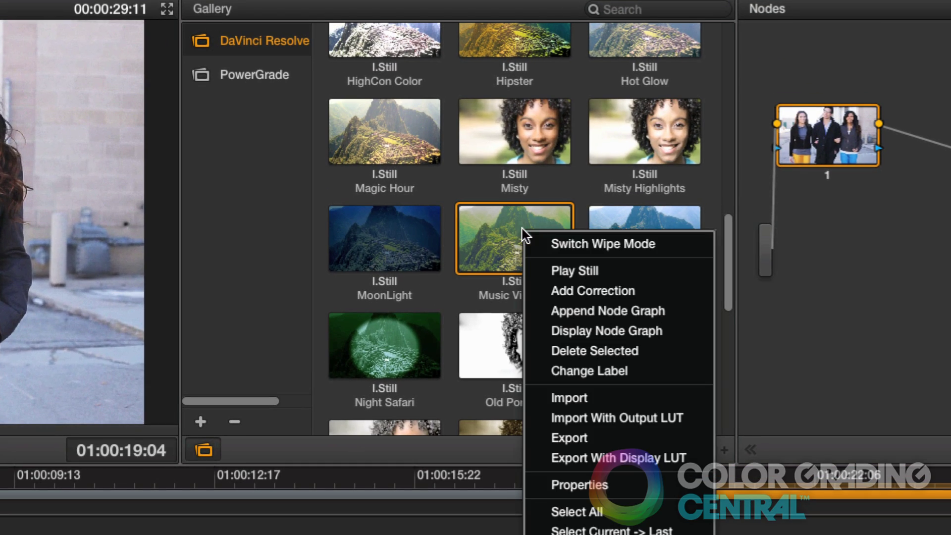
{"action": "left_click", "coordinate": [565, 311]}
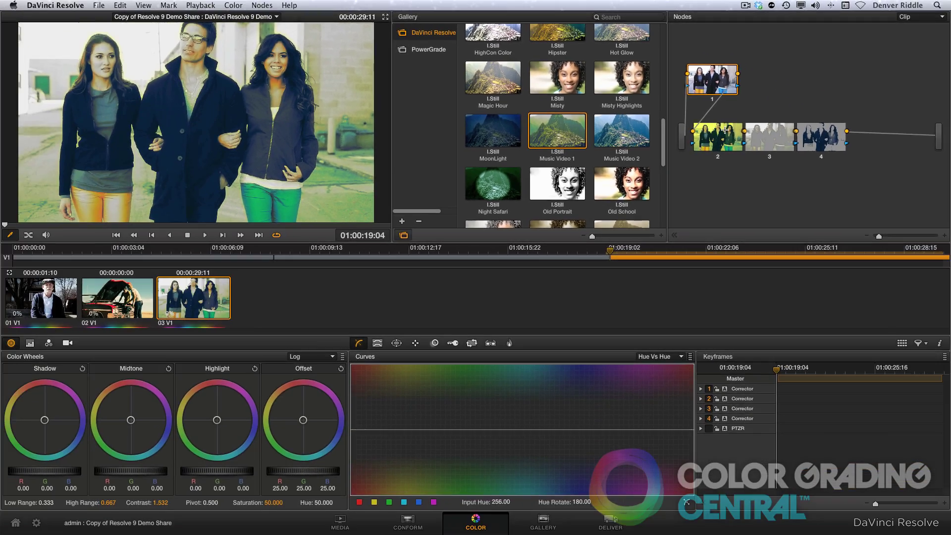
{"action": "left_click", "coordinate": [669, 357]}
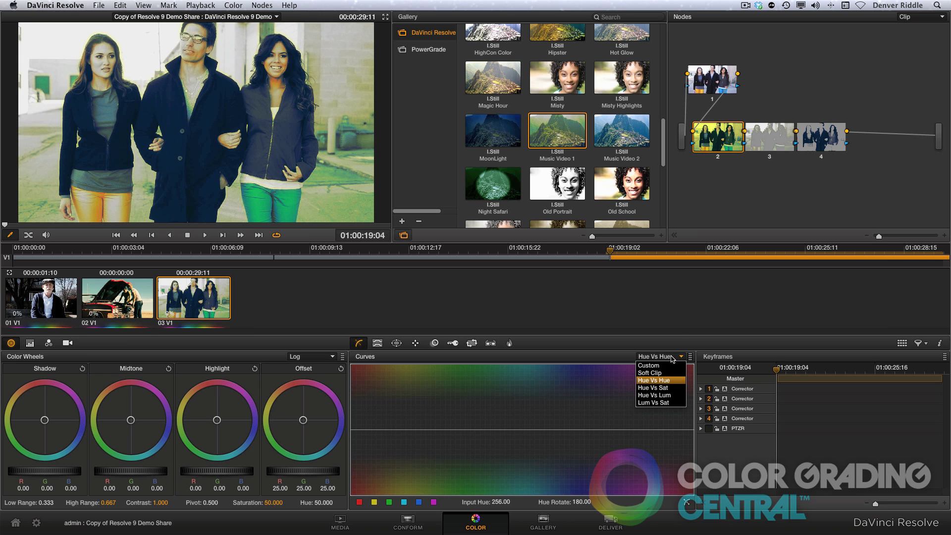
{"action": "left_click", "coordinate": [668, 365]}
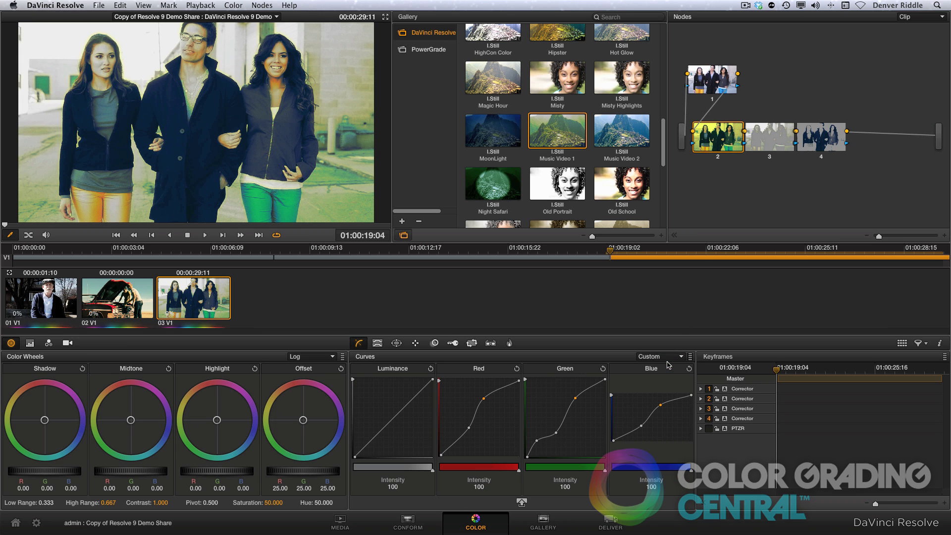
Steepen the blue curve and lower node 2's Key Output Gain to 0.534
{"action": "left_click", "coordinate": [522, 502]}
{"action": "left_click_drag", "start_coordinate": [698, 355], "coordinate": [699, 317]}
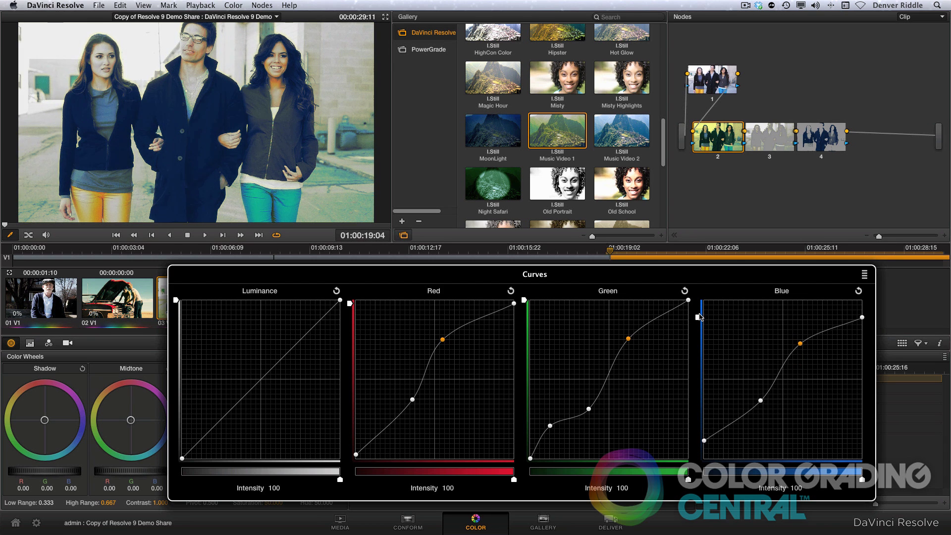
{"action": "key", "text": "Escape"}
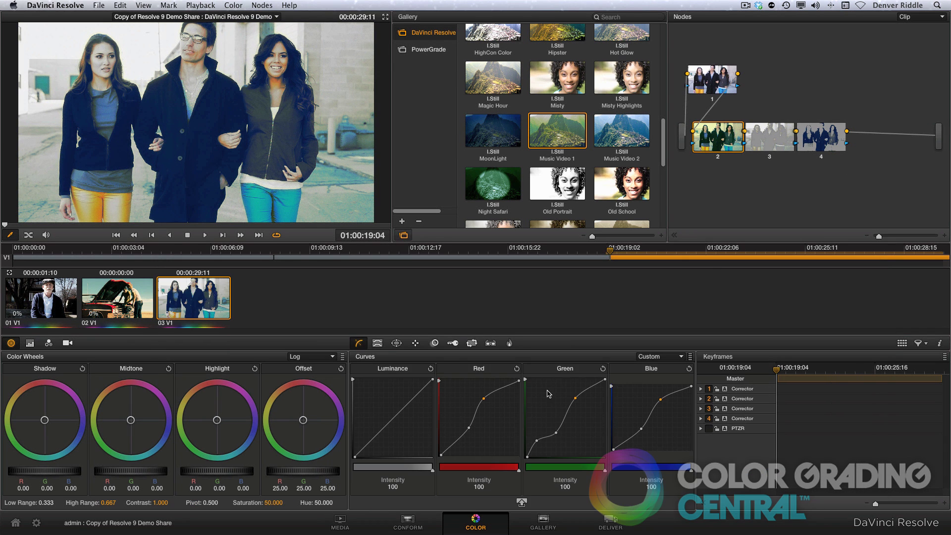
{"action": "left_click", "coordinate": [453, 343]}
{"action": "mouse_move", "coordinate": [666, 385]}
{"action": "left_mouse_down"}
{"action": "mouse_move", "coordinate": [657, 385]}
{"action": "mouse_move", "coordinate": [667, 385]}
{"action": "left_mouse_up"}
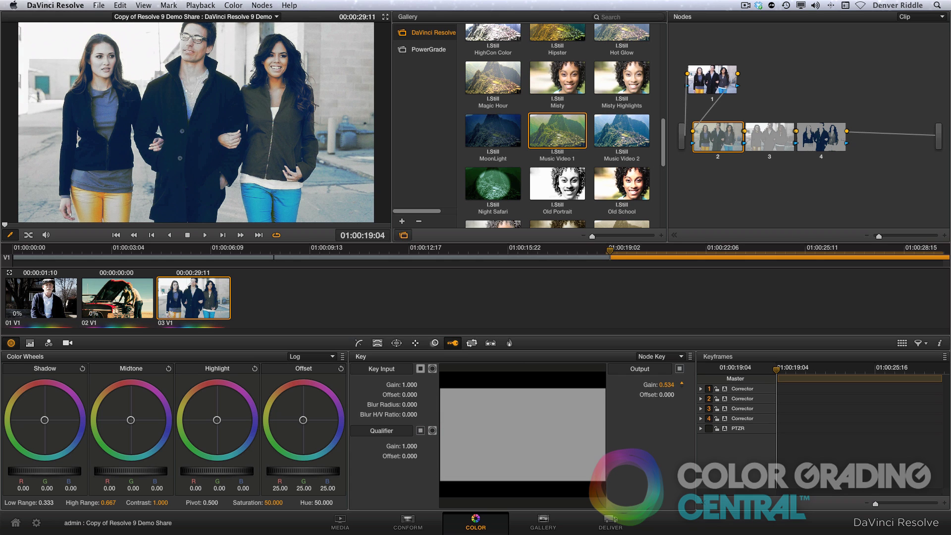
In the PowerGrade album, delete the appended nodes, then try and undo the Epic node graph
{"action": "left_click", "coordinate": [419, 48]}
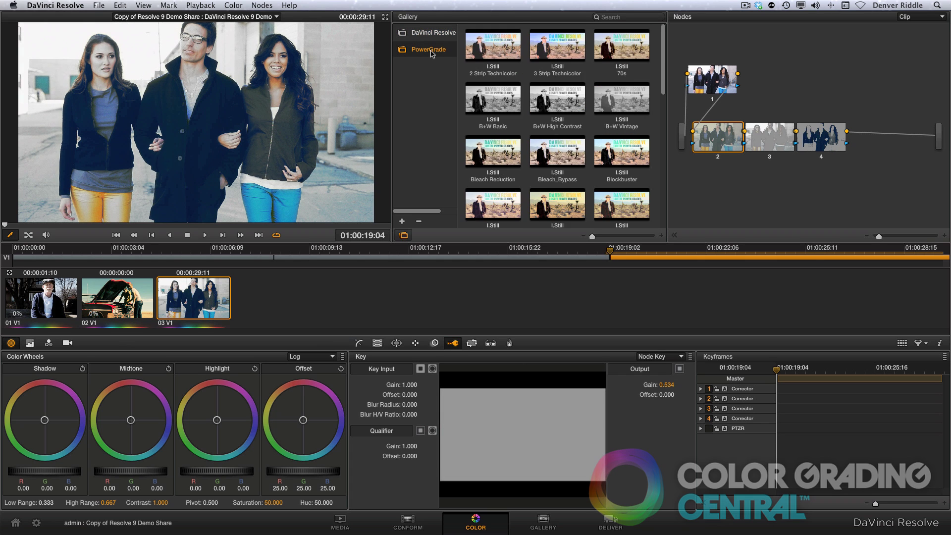
{"action": "scroll", "coordinate": [574, 108], "scroll_direction": "up", "scroll_amount": 2}
{"action": "key", "text": "Delete"}
{"action": "key", "text": "Delete"}
{"action": "key", "text": "Delete"}
{"action": "right_click", "coordinate": [557, 50]}
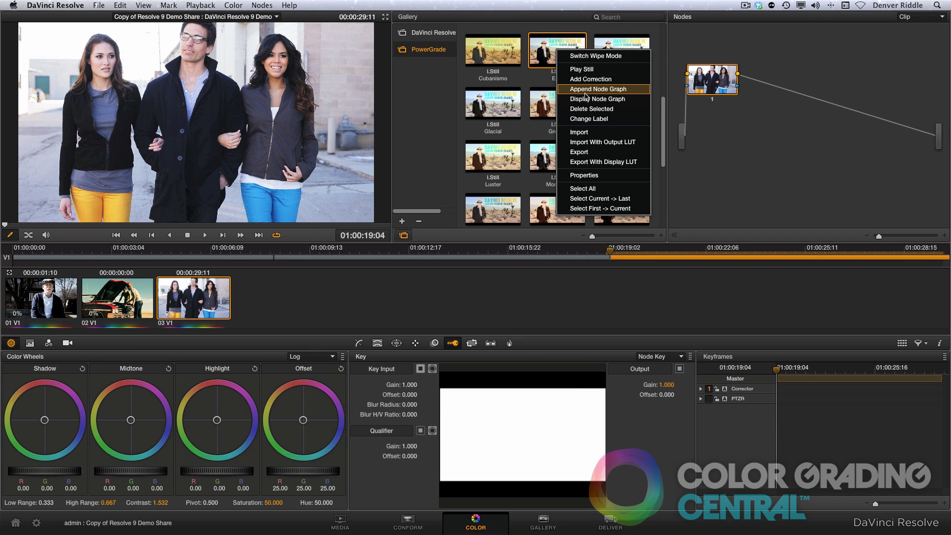
{"action": "left_click", "coordinate": [586, 90]}
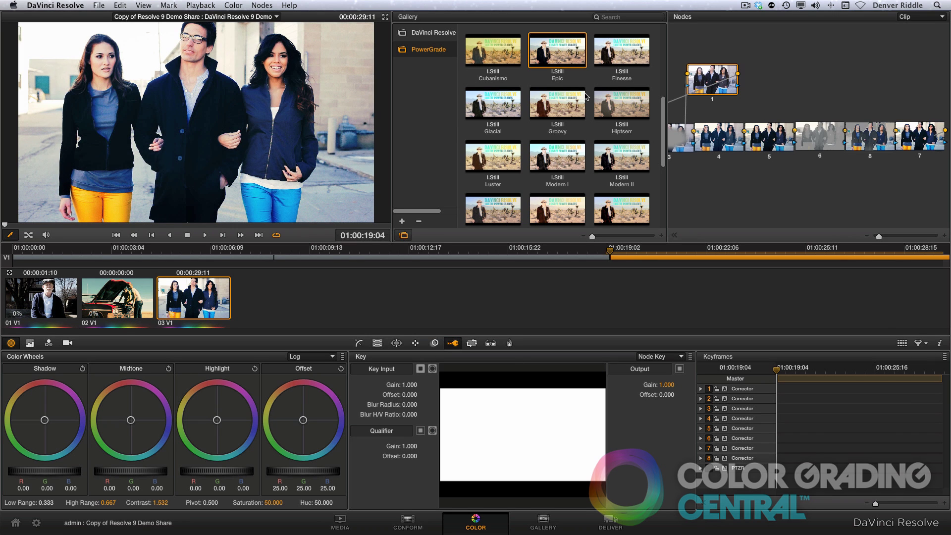
{"action": "key", "text": "ctrl+z"}
Try the Nostalgic Film Stock grade, then append the Vintage Summer node graph
{"action": "scroll", "coordinate": [545, 124], "scroll_direction": "down", "scroll_amount": 3}
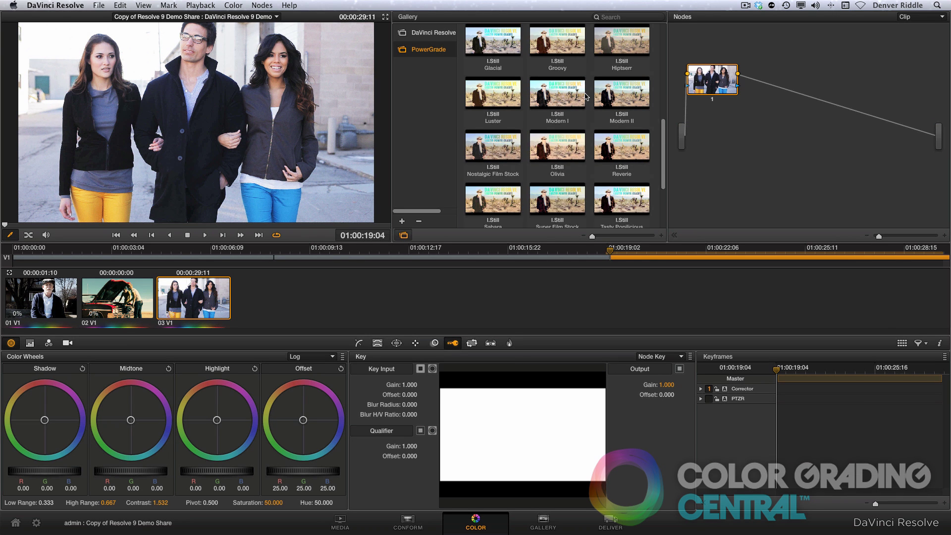
{"action": "right_click", "coordinate": [507, 143]}
{"action": "left_click", "coordinate": [537, 190]}
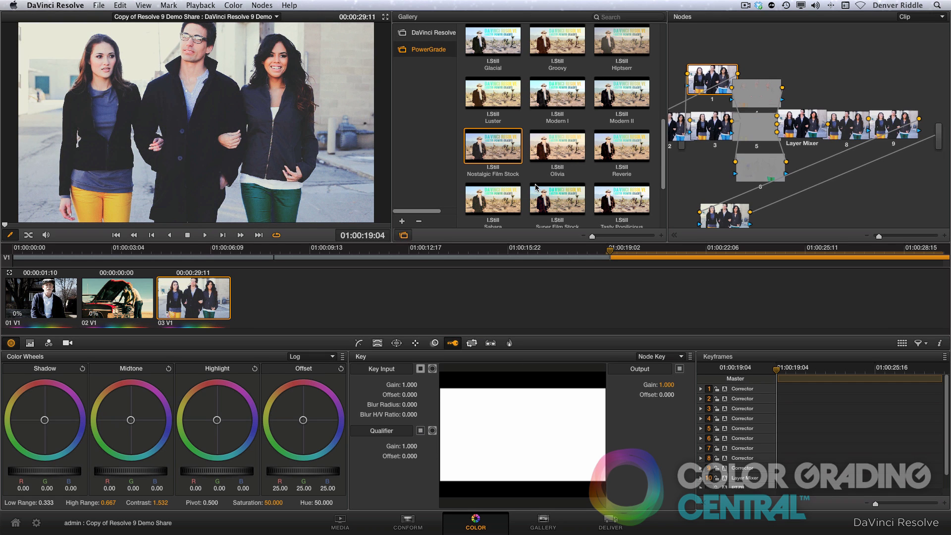
{"action": "scroll", "coordinate": [535, 187], "scroll_direction": "down", "scroll_amount": 2}
{"action": "right_click", "coordinate": [569, 144]}
{"action": "left_click", "coordinate": [589, 183]}
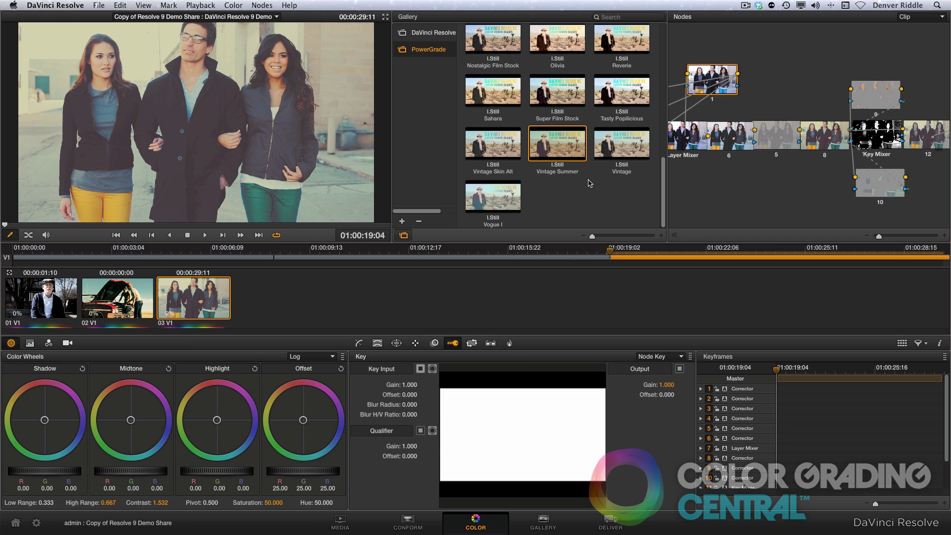
{"action": "left_click", "coordinate": [205, 235]}
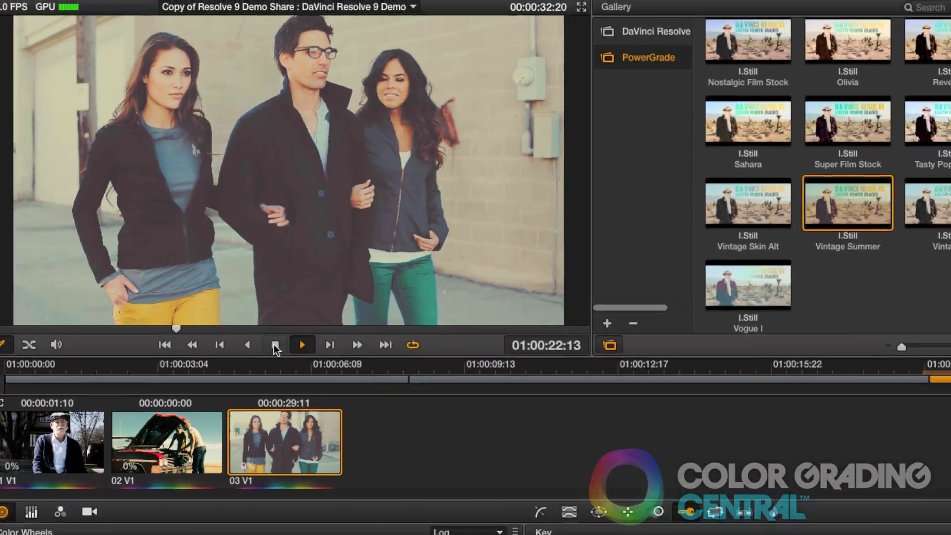
{"action": "left_click", "coordinate": [188, 235]}
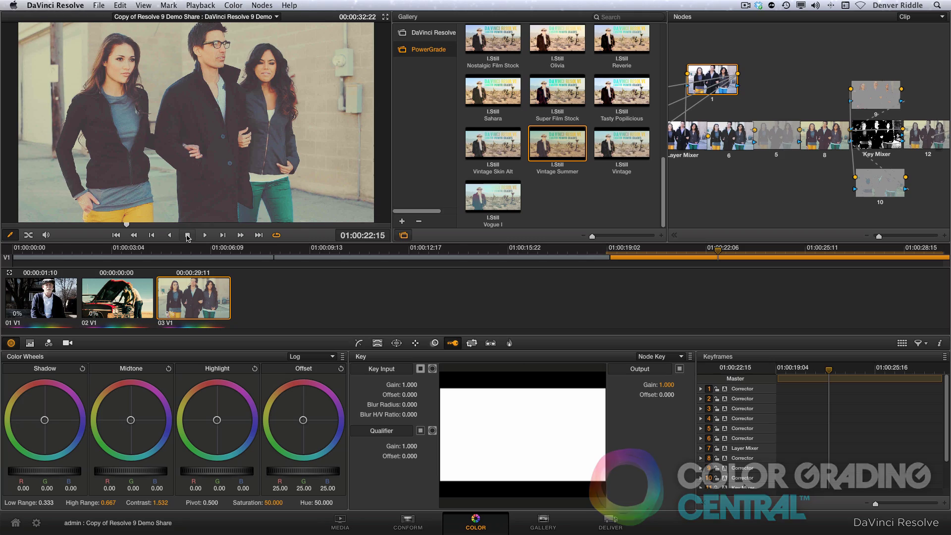